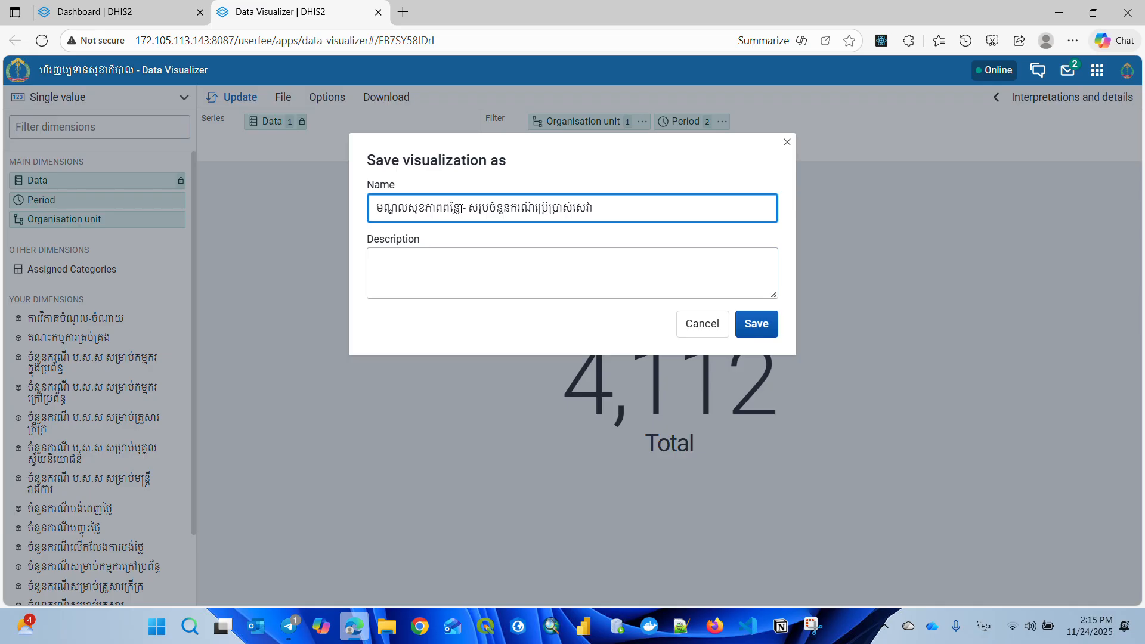
- Save the single-value visualization as "មណ្ឌលសុខភាពពន្លៃព្រៃកប្បាស - សរុបចំនួនករណីប្រើប្រាស់សេវា", copying the facility part of the name
key("alt+shift")
key("alt+shift")
type("ព្រែកប")
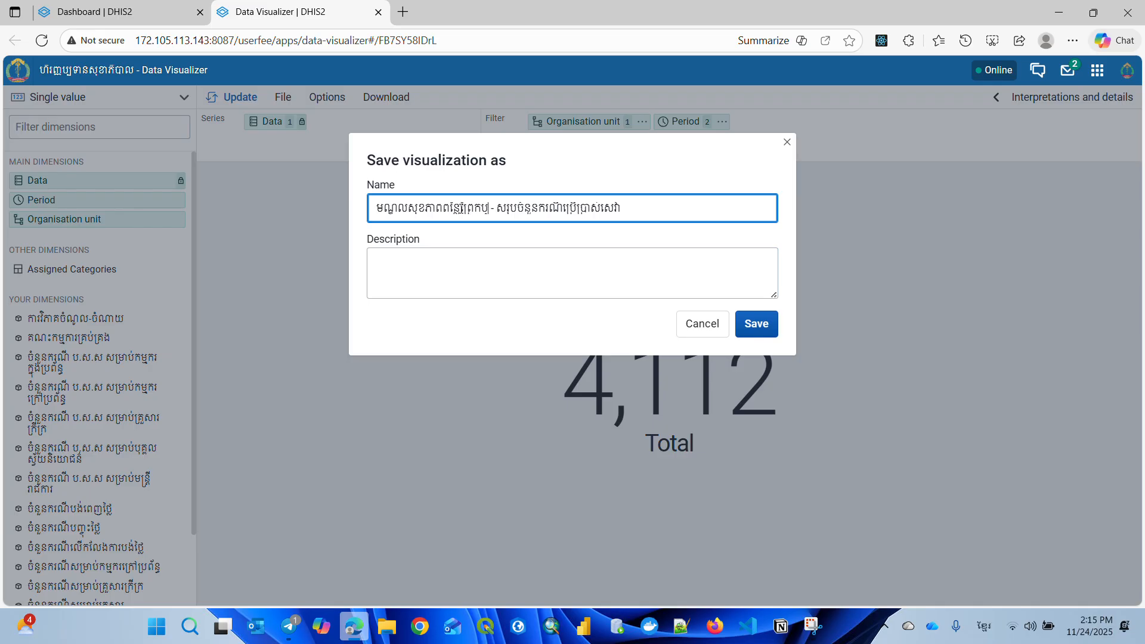
type("្បាស")
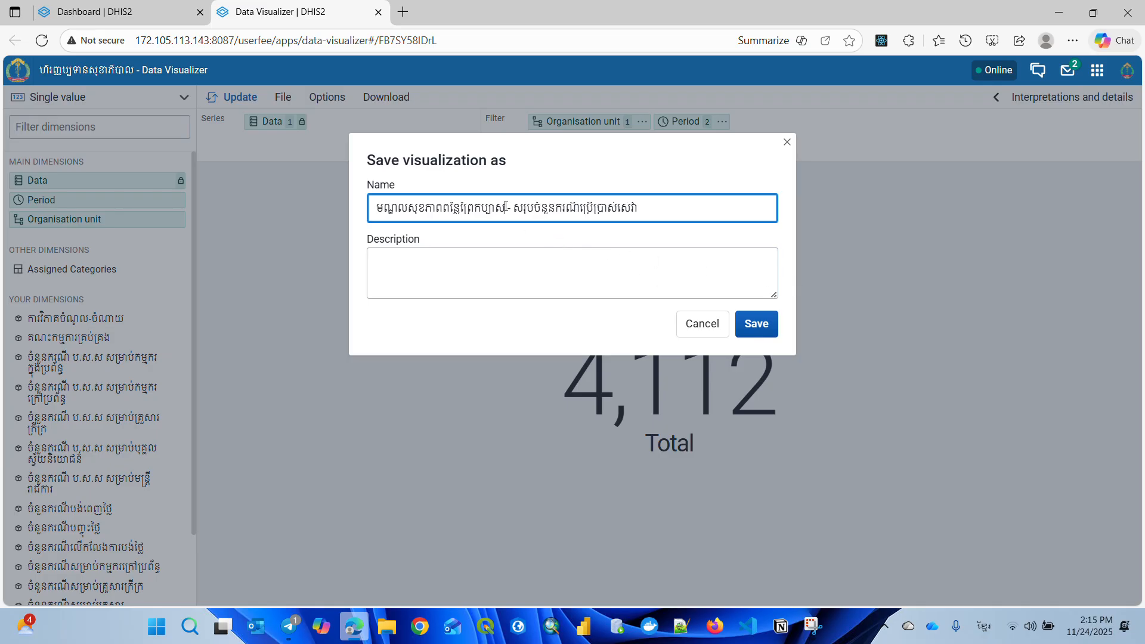
left_click_drag(506, 207, 375, 216)
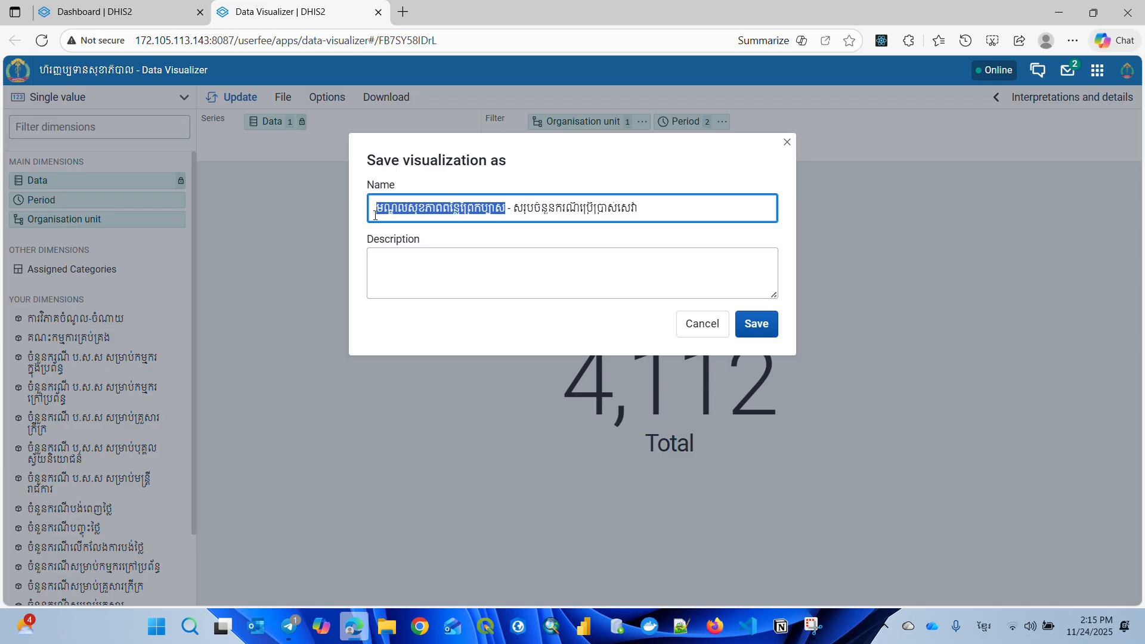
left_click(759, 322)
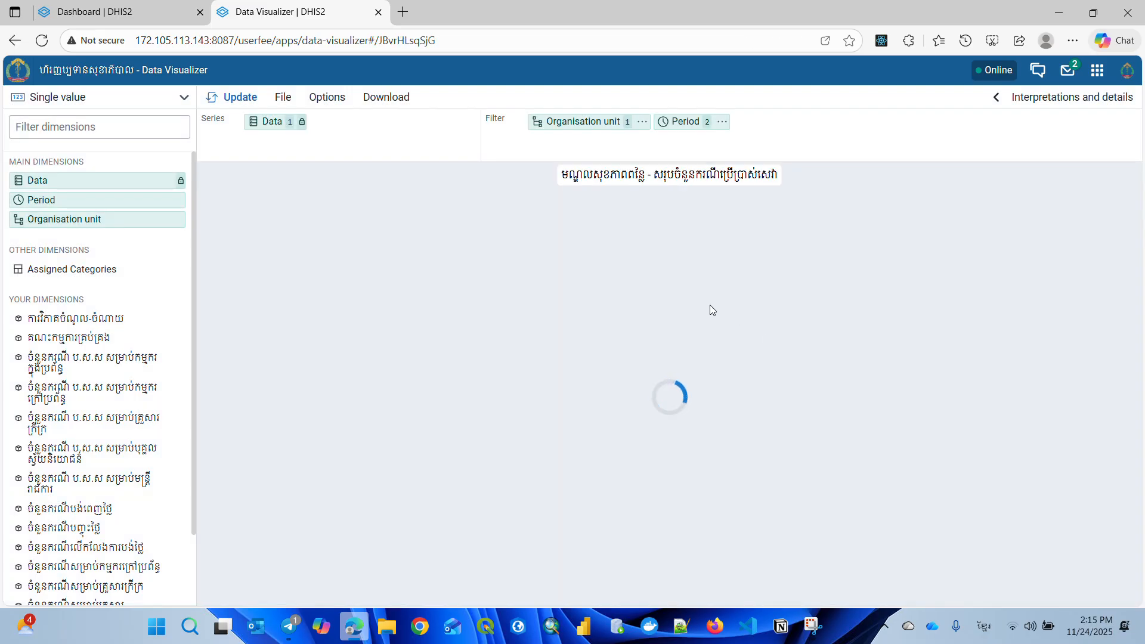
- Deselect Ponley Health Center under Boribo Operational District in the organisation unit filter and collapse Kampong Chhnang
left_click(584, 122)
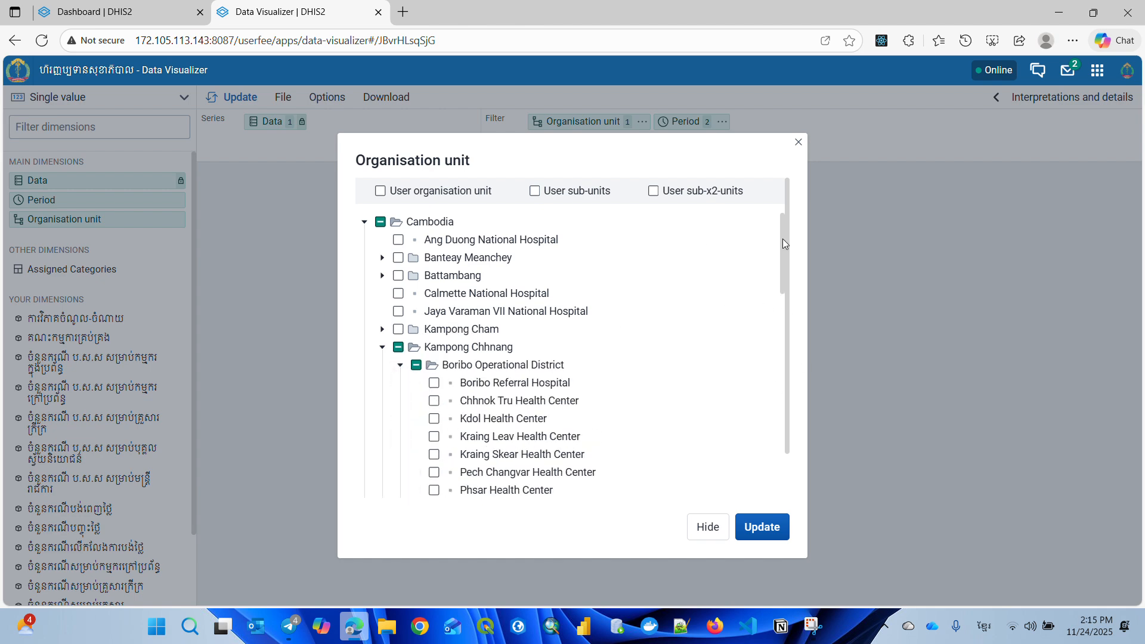
left_click_drag(783, 243, 782, 288)
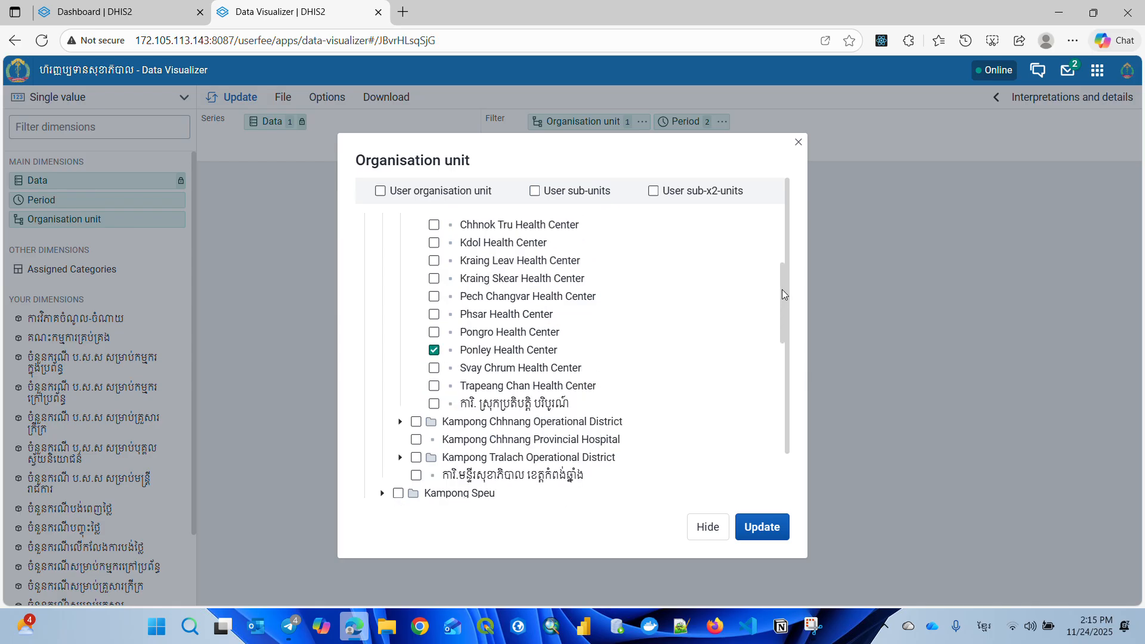
left_click(433, 349)
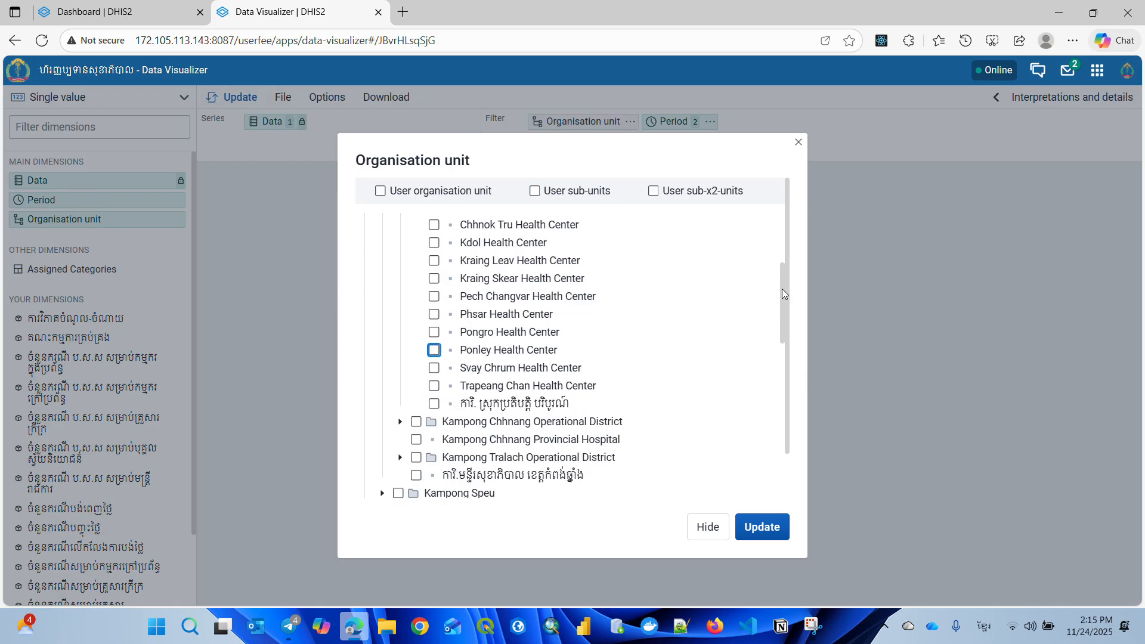
left_click_drag(781, 289, 784, 274)
left_click(382, 237)
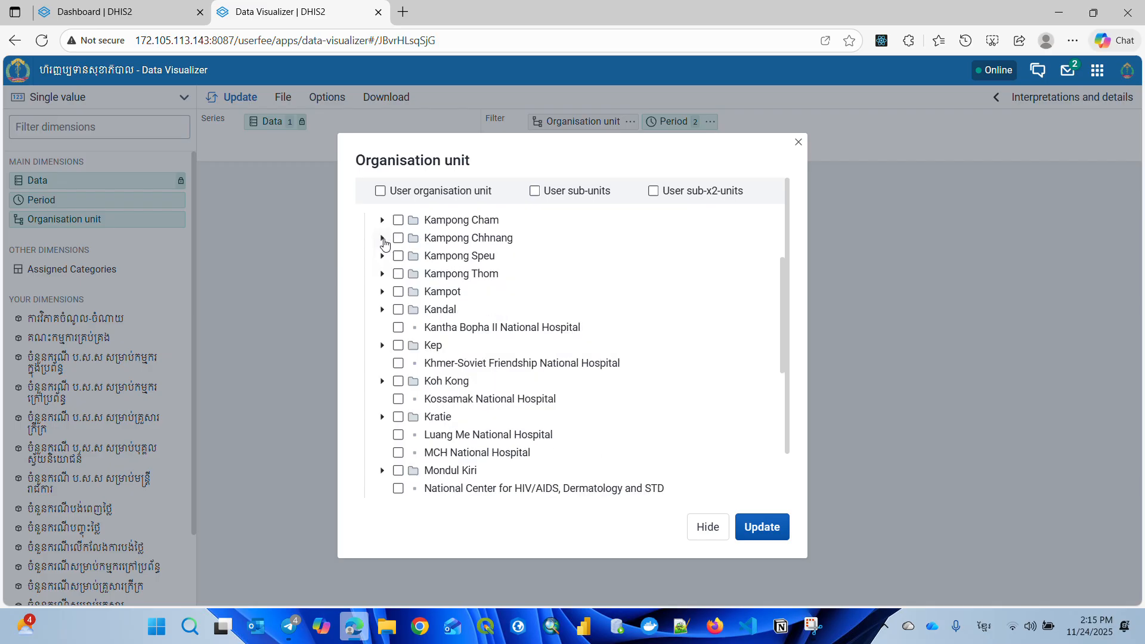
- Select Ponley Health Center under Takeo's Prey Kabass Operational District and update the single-value visualization
left_click_drag(782, 287, 800, 444)
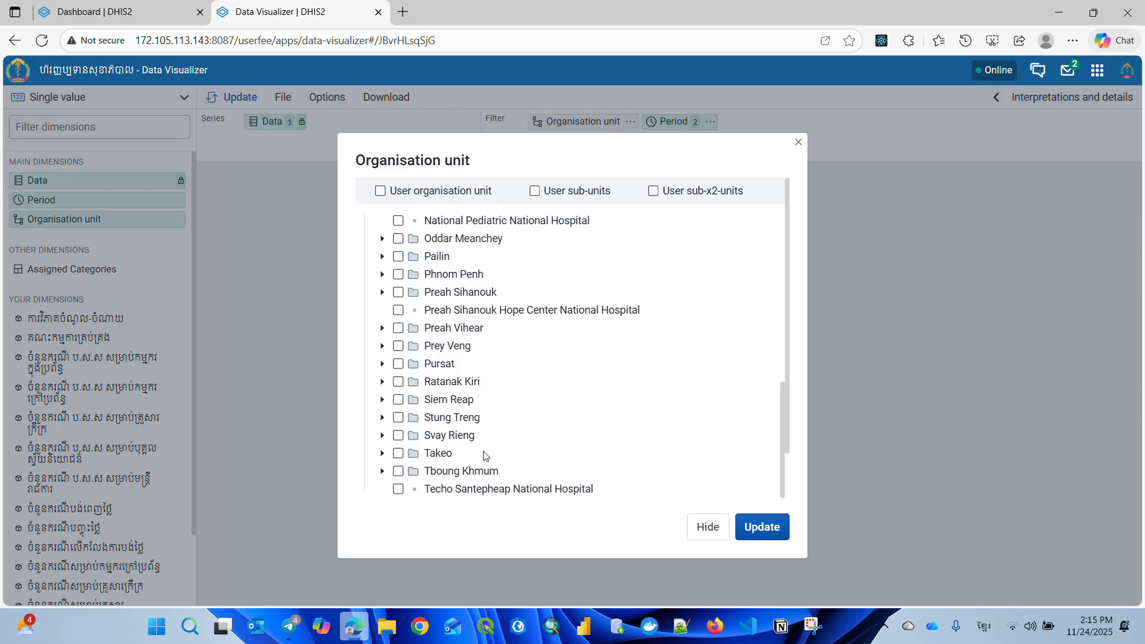
left_click(382, 453)
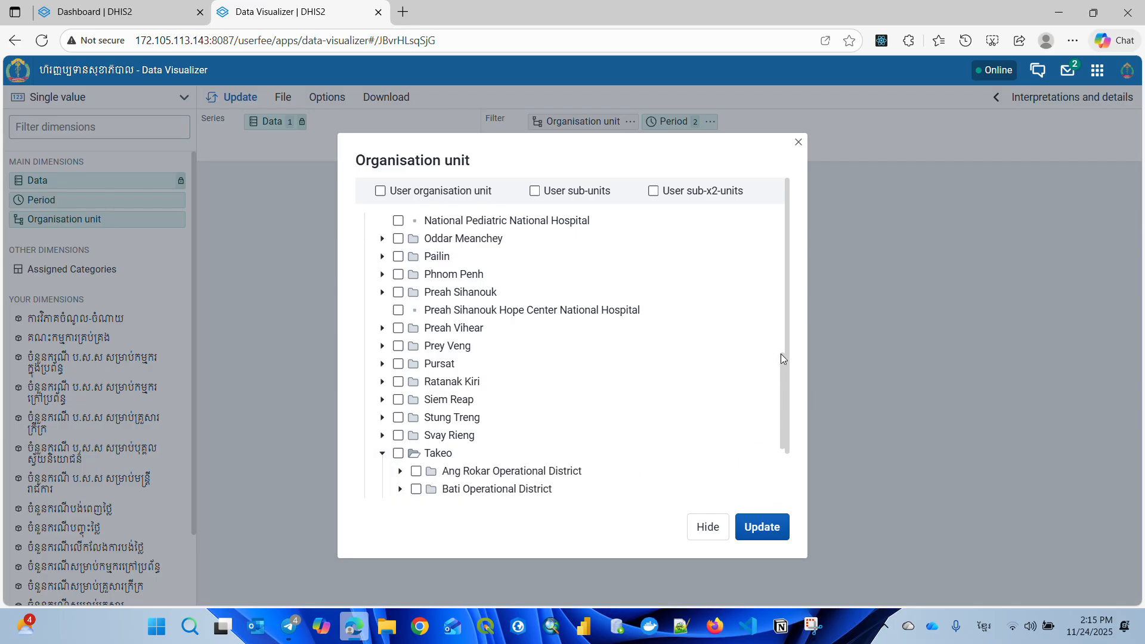
left_click_drag(781, 356, 789, 435)
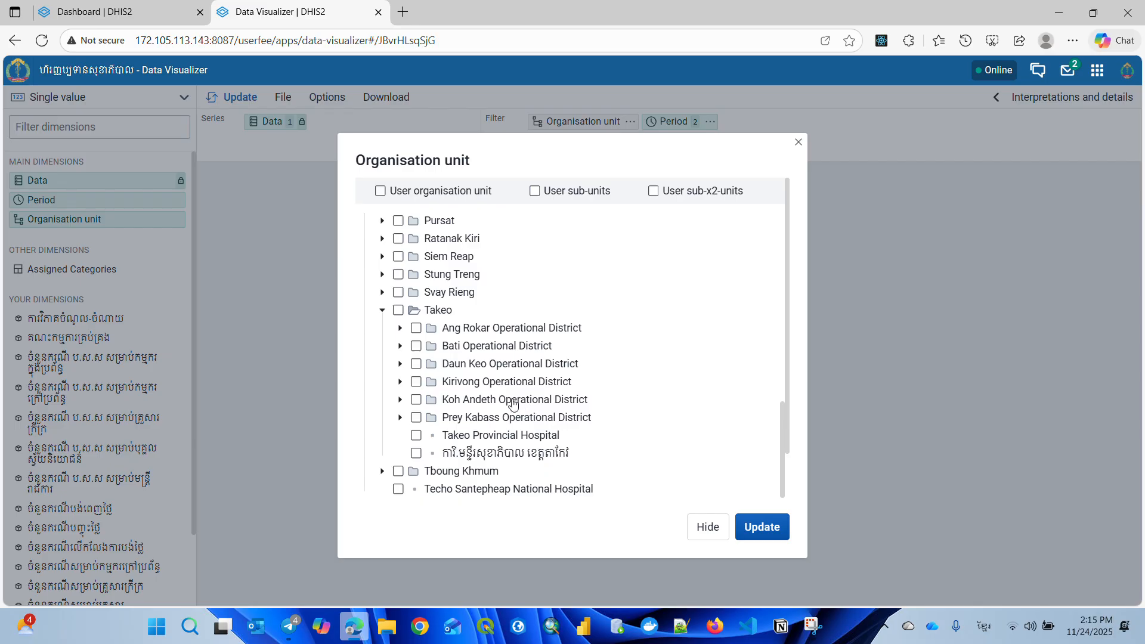
left_click(400, 417)
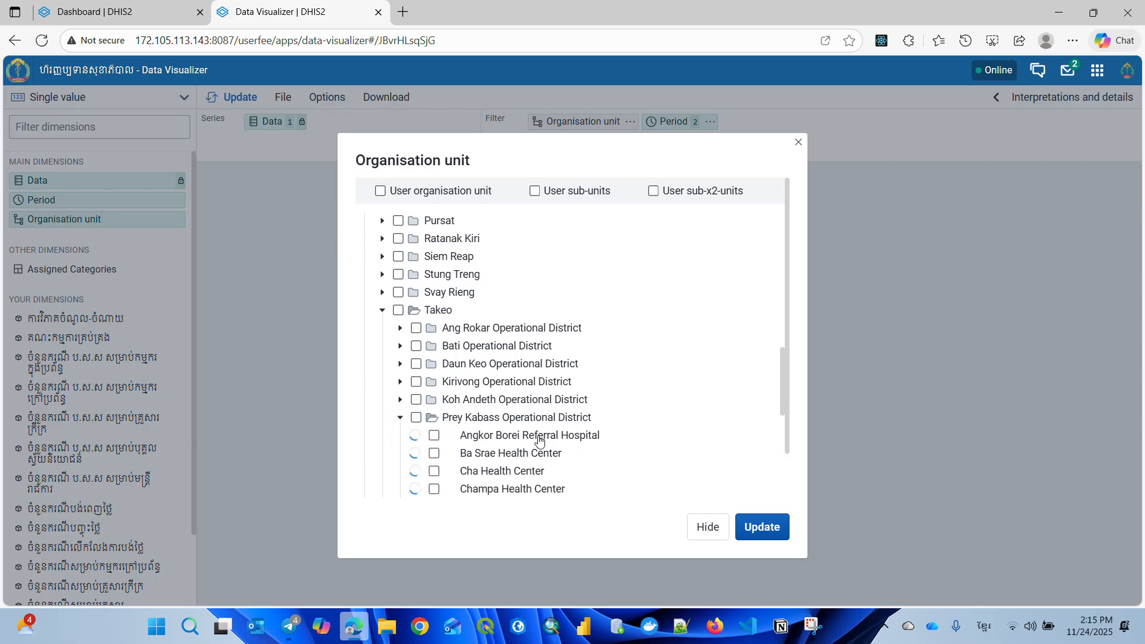
left_click_drag(781, 361, 781, 409)
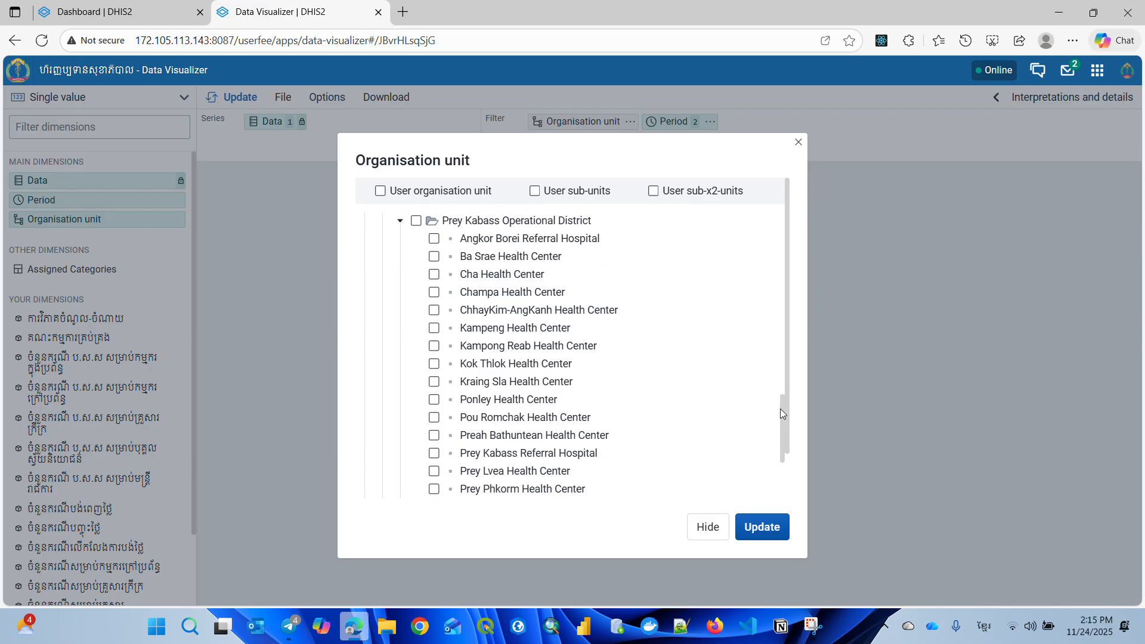
left_click(434, 400)
left_click(761, 525)
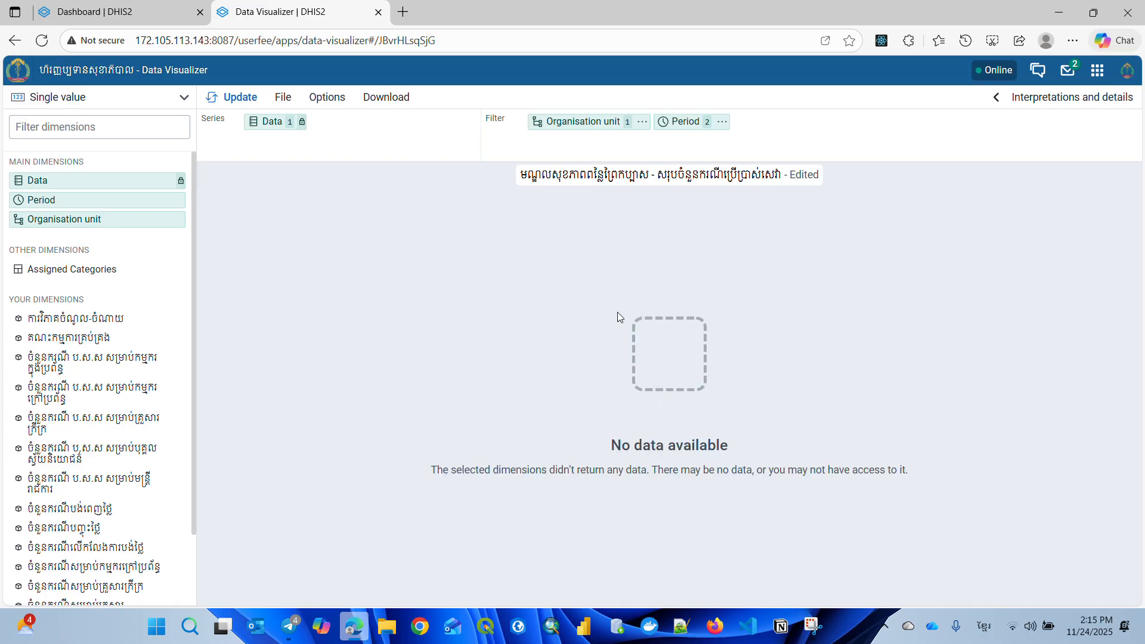
- Save the changes to the single-value visualization and close it to return to the dashboard
left_click(283, 97)
left_click(333, 179)
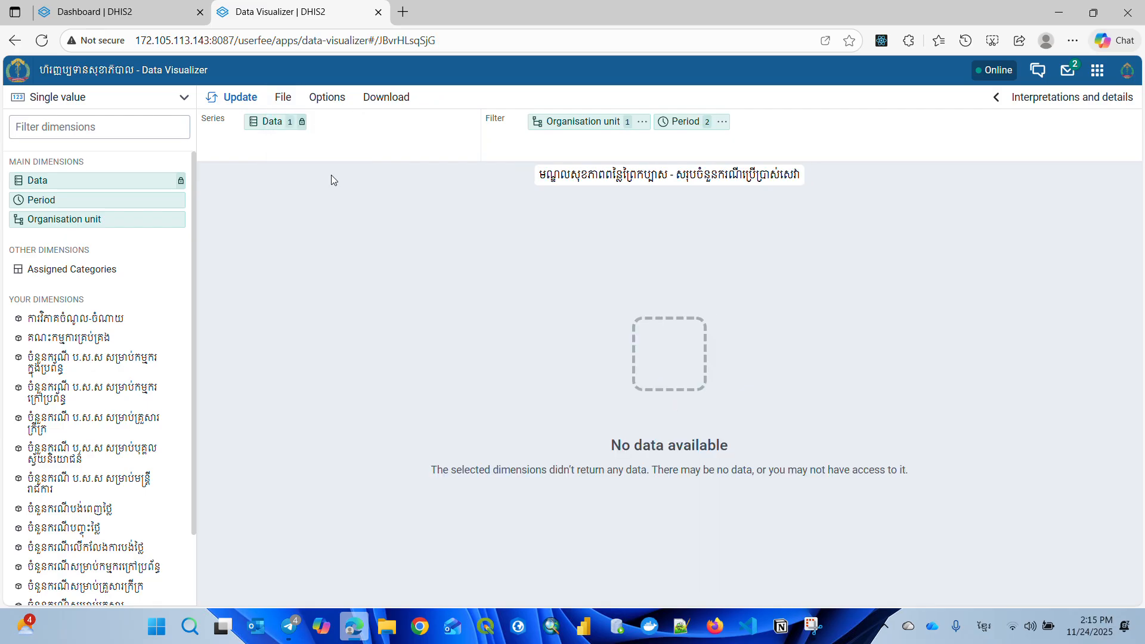
left_click(379, 13)
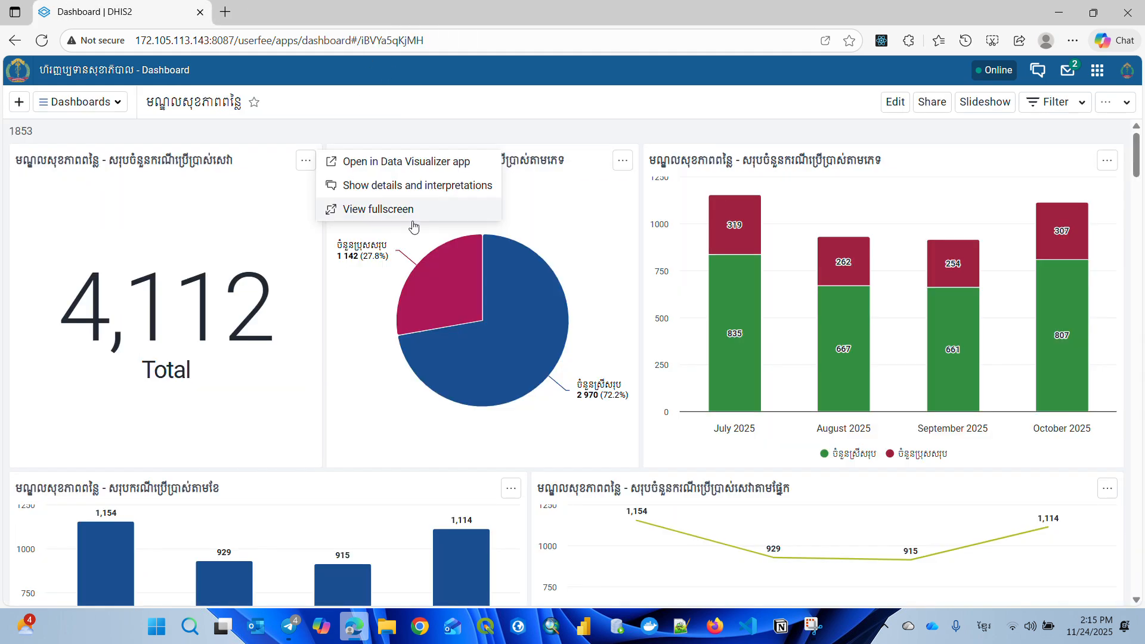
- Open the dashboard's pie chart of service use by sex in the Data Visualizer app
left_click(625, 163)
left_click(625, 162)
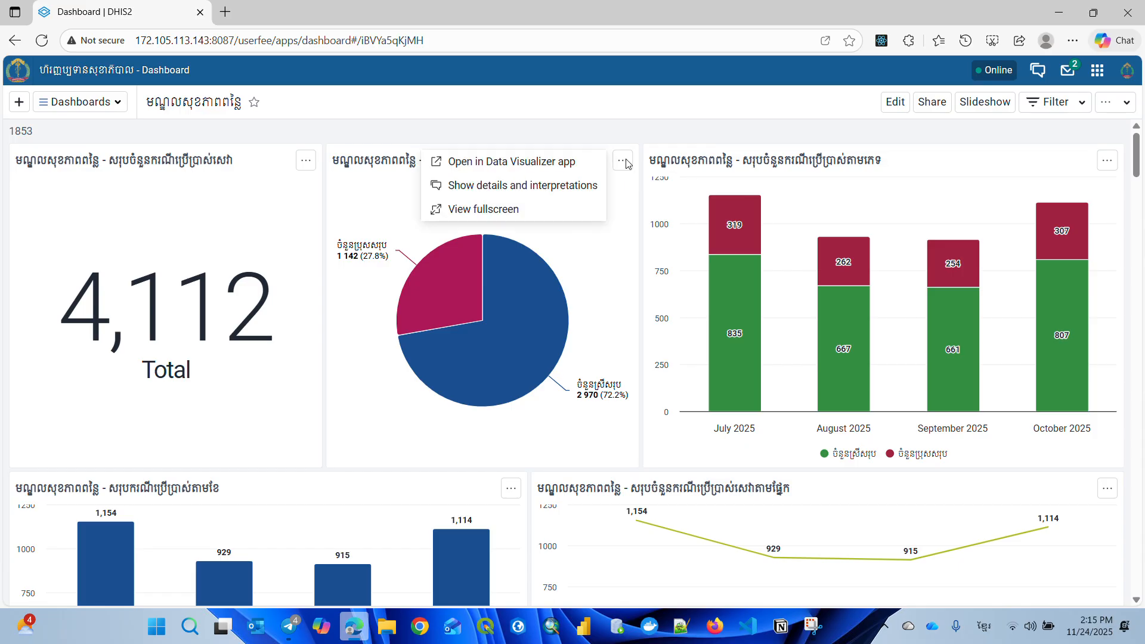
left_click(491, 106)
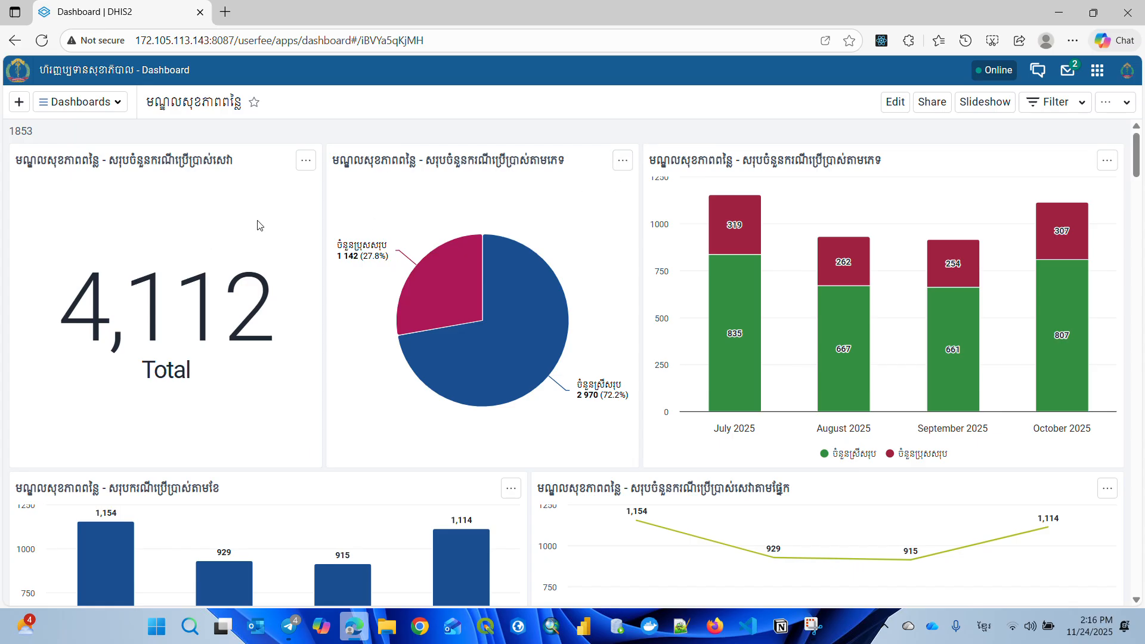
left_click(623, 160)
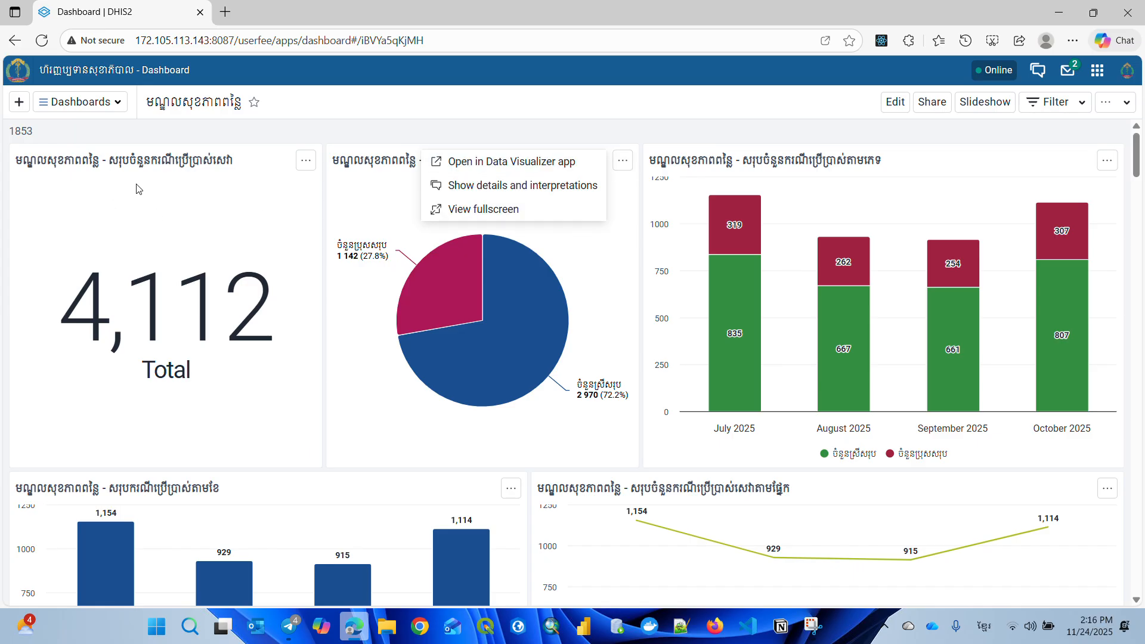
left_click(573, 165)
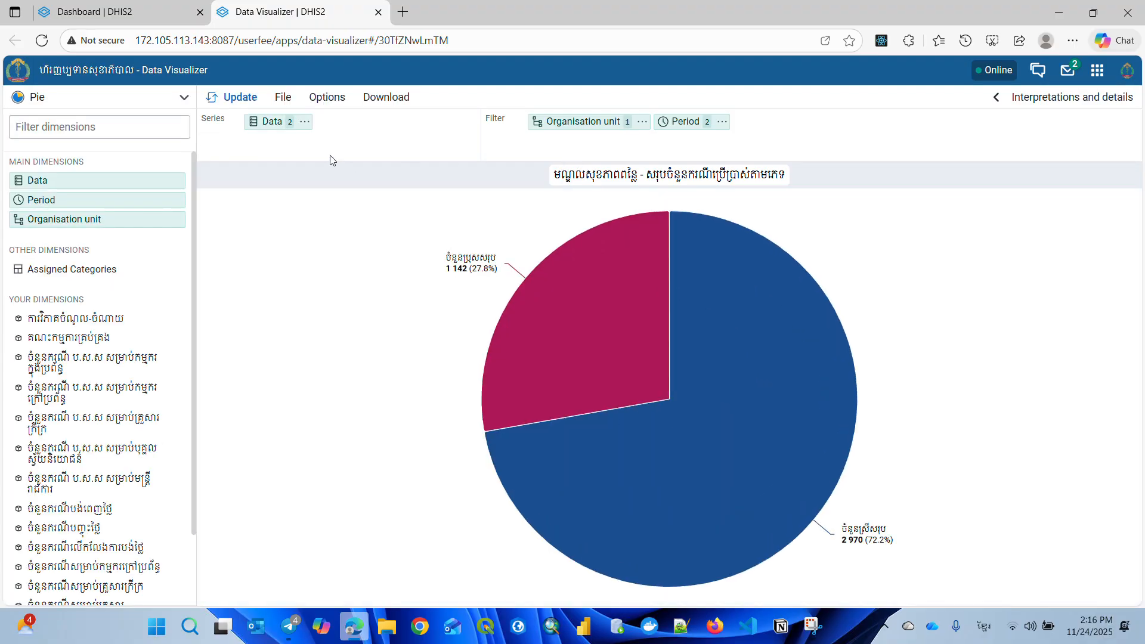
- Save the pie chart as a copy named "មណ្ឌលសុខភាពពន្លៃព្រៃកប្បាស - សរុបចំនួនករណីប្រើប្រាស់តាមភេទ"
left_click(282, 99)
left_click(322, 203)
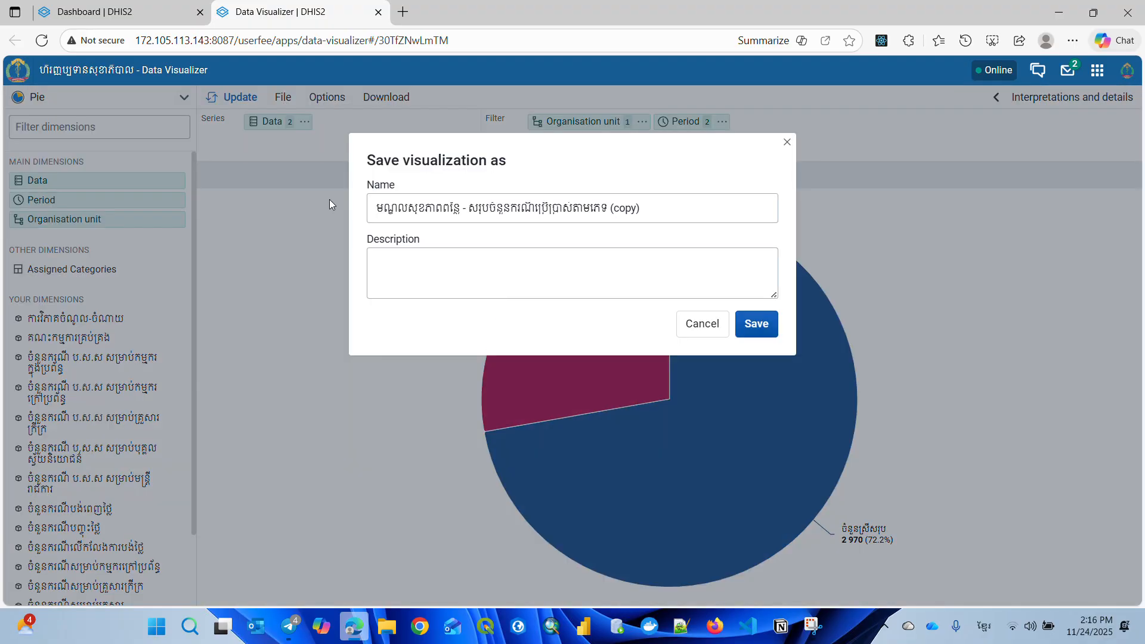
left_click(648, 208)
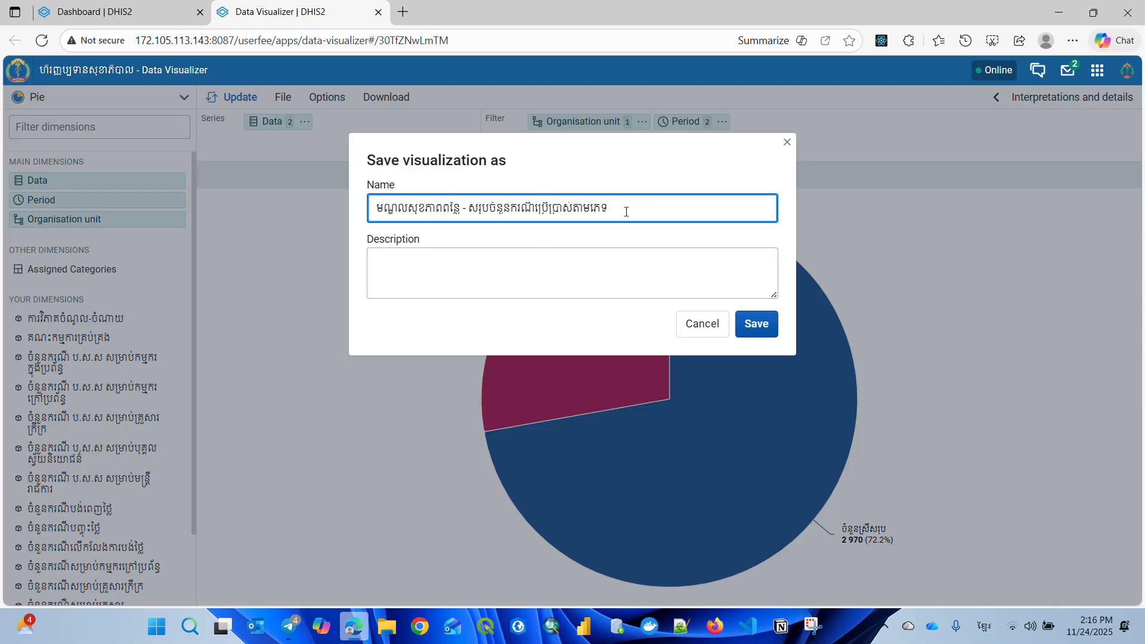
left_click_drag(460, 208, 338, 206)
type("មណ្ឌលសុខភាពពន្លៃព្រៃកប្បាស")
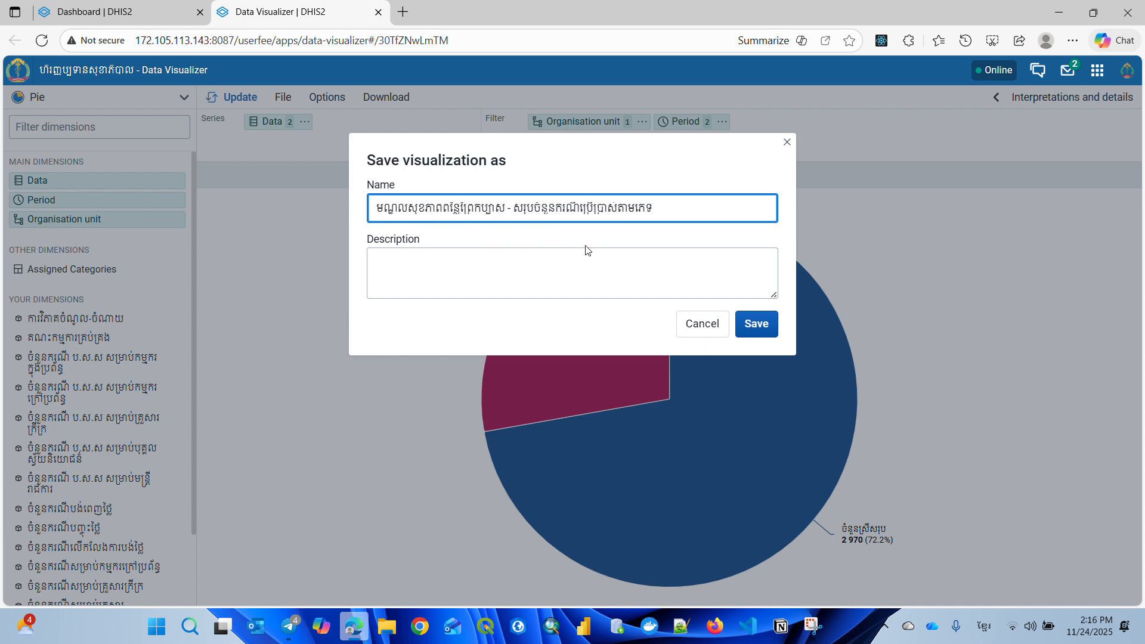
left_click(766, 325)
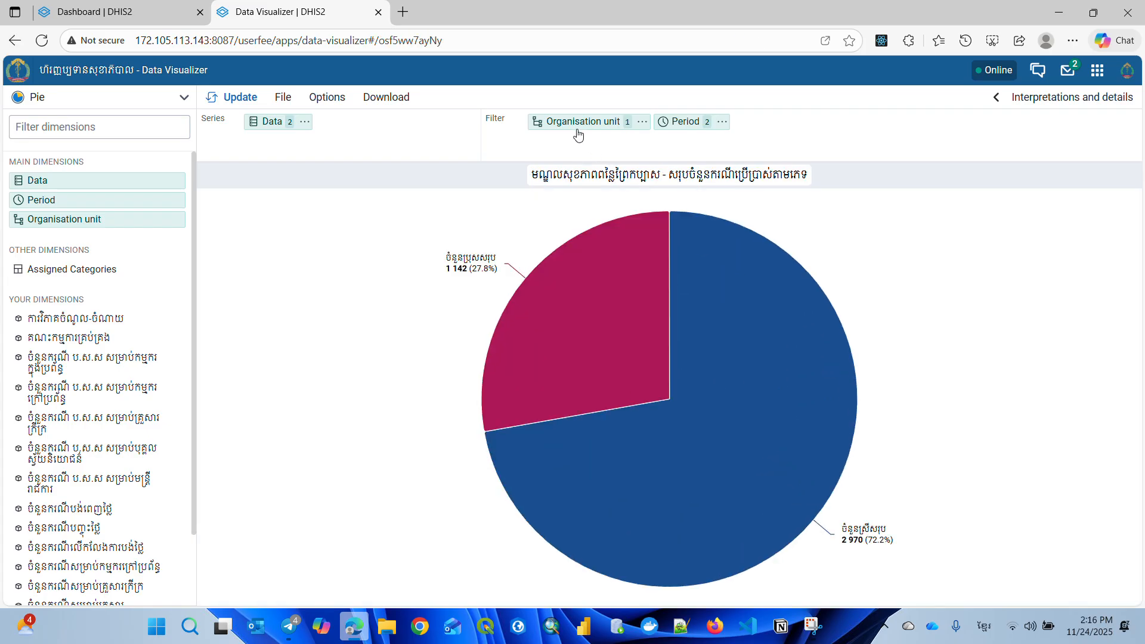
- Deselect Ponley Health Center under Kampong Chhnang's Boribo Operational District in the pie chart's organisation unit filter
left_click(569, 122)
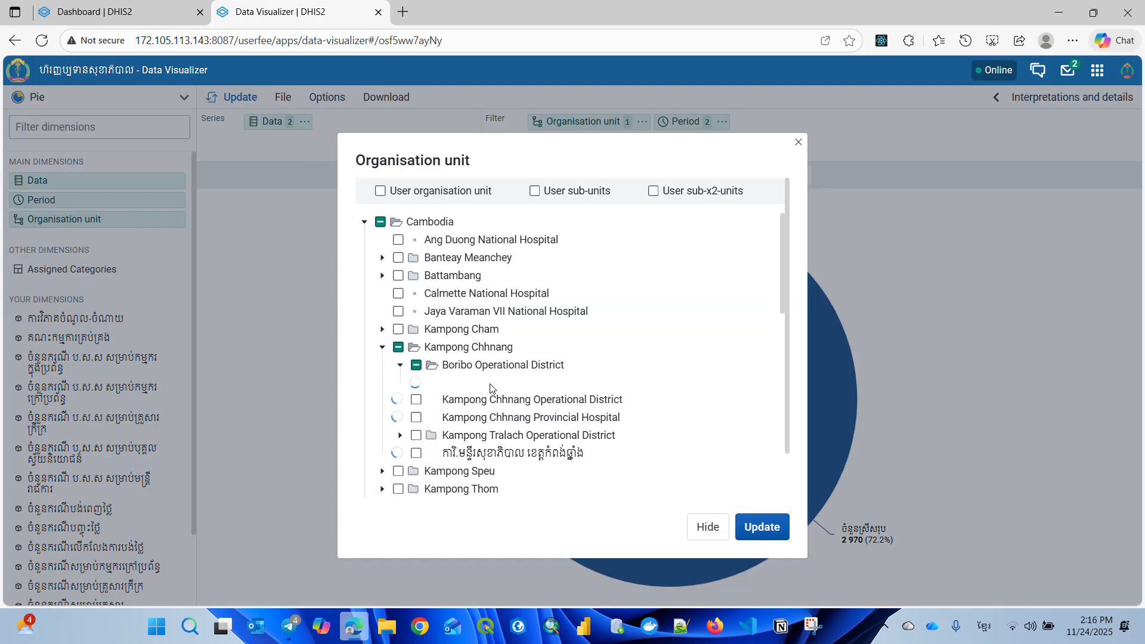
left_click_drag(781, 265, 786, 464)
left_click(436, 283)
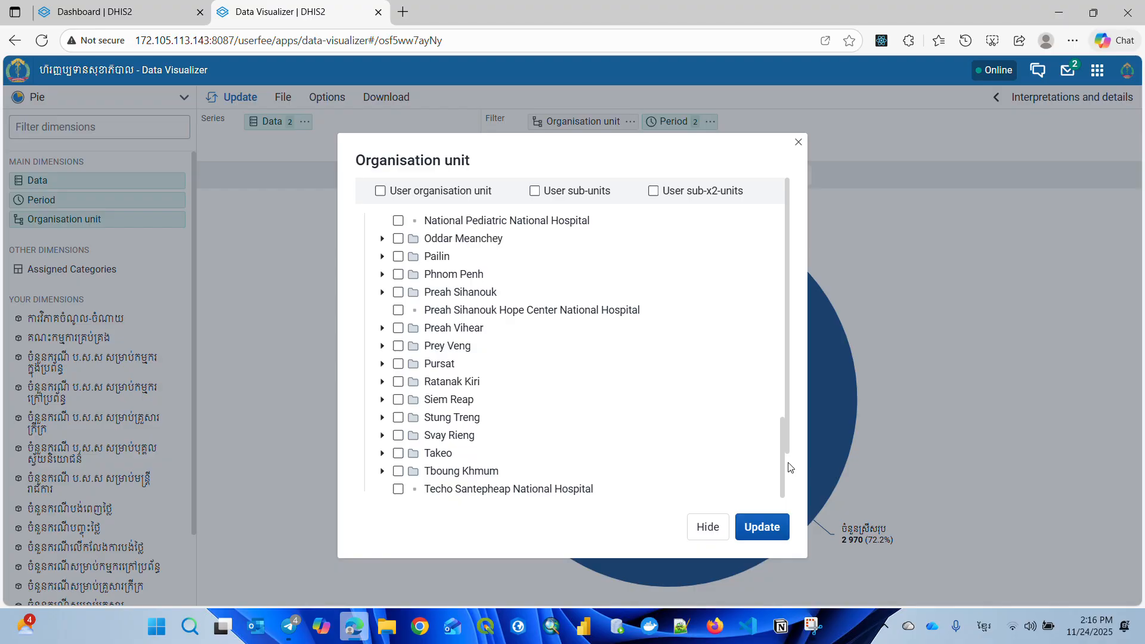
- Select Ponley Health Center under Takeo's Prey Kabass Operational District and update the pie chart
left_click(382, 457)
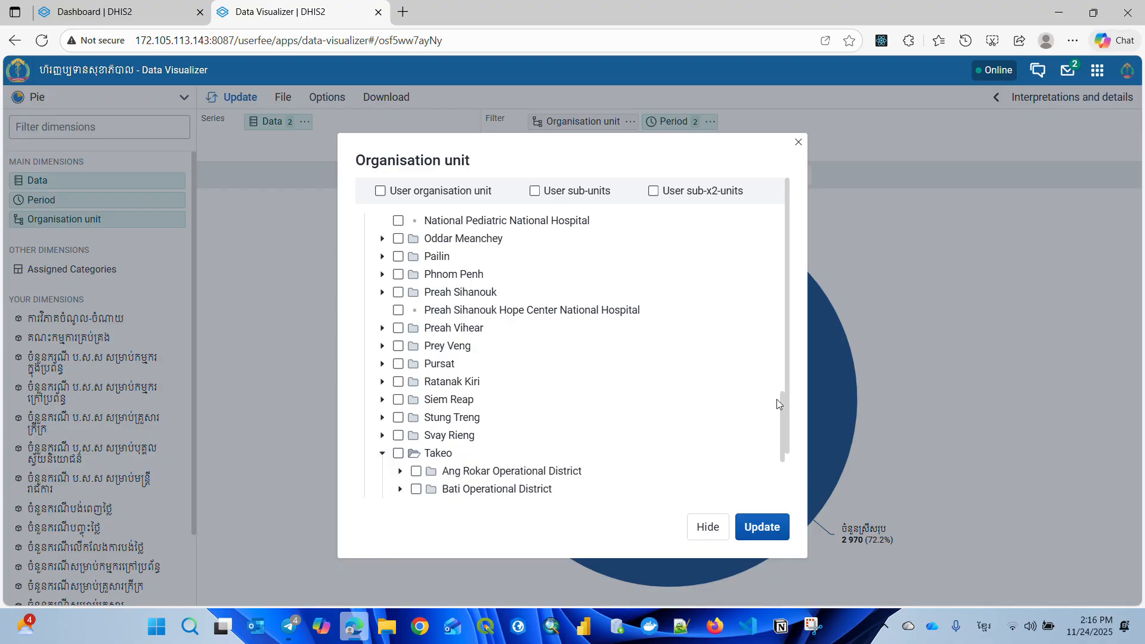
left_click_drag(781, 413, 786, 474)
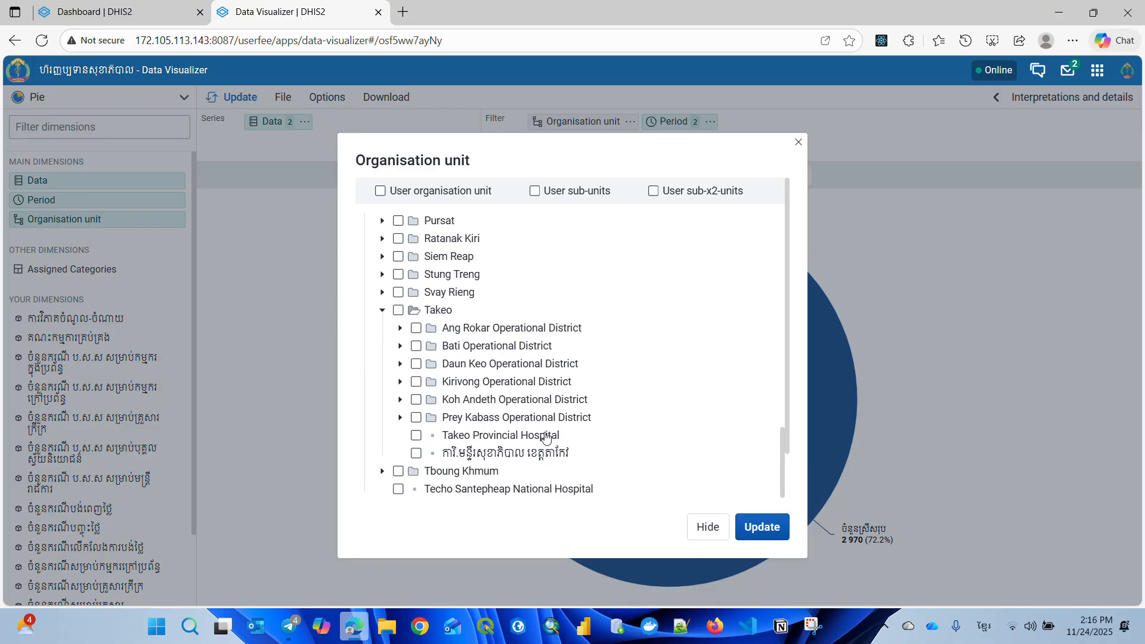
left_click(400, 416)
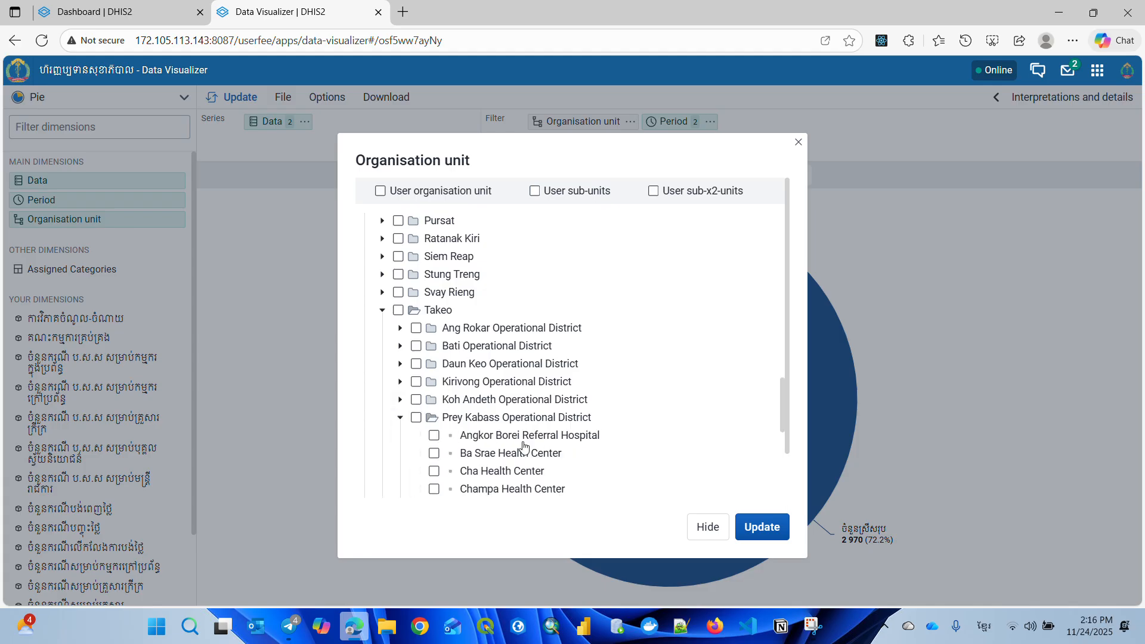
left_click_drag(781, 389, 785, 443)
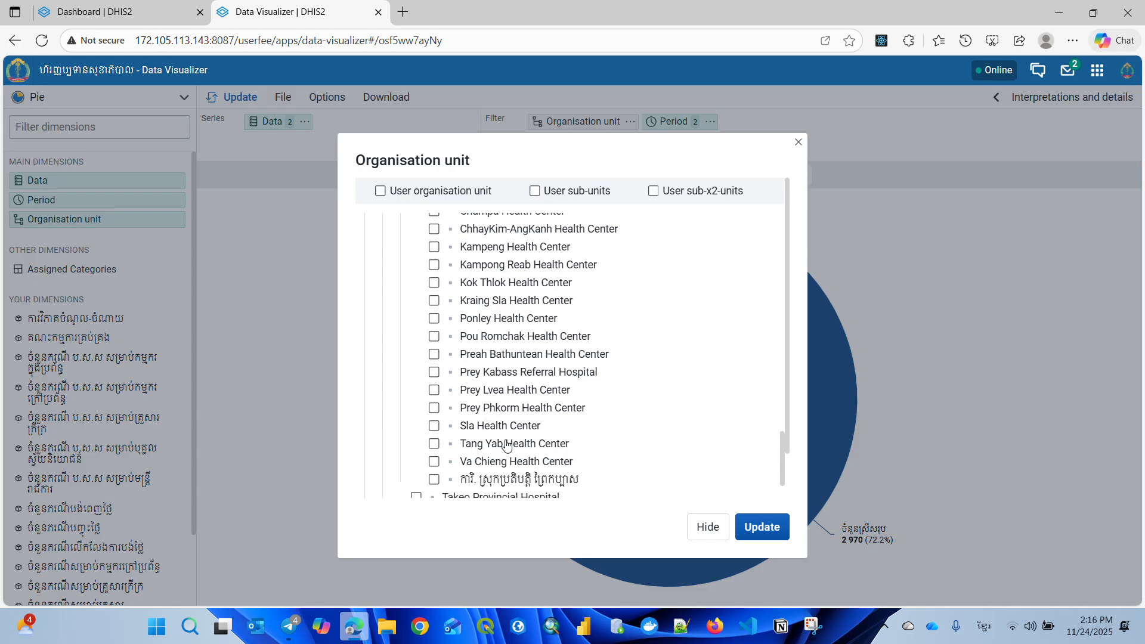
left_click(435, 320)
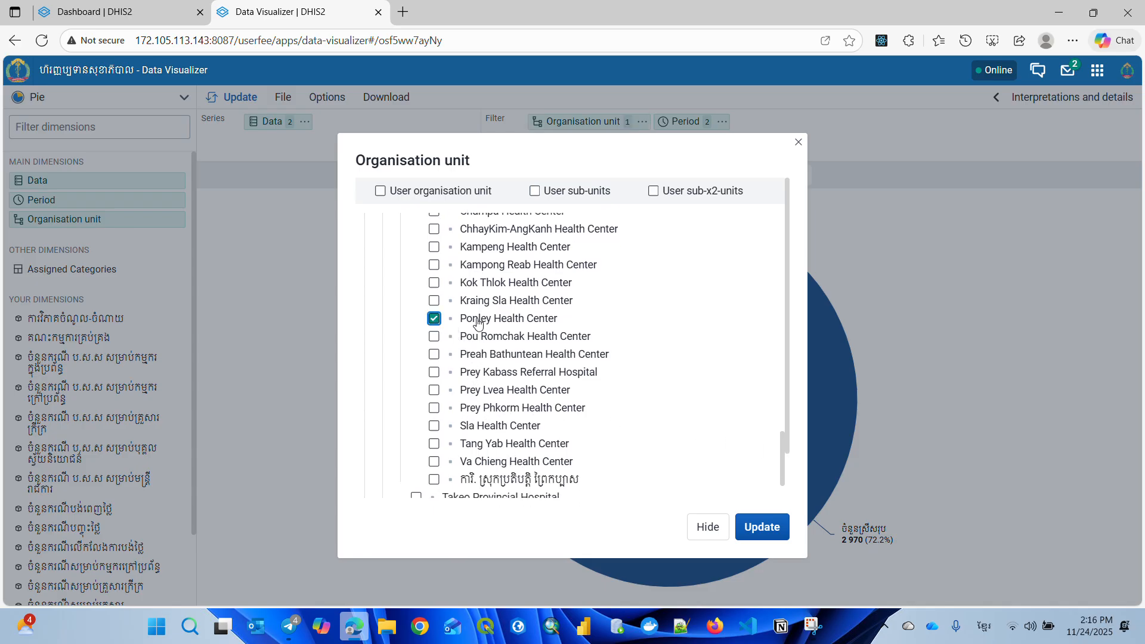
left_click(776, 520)
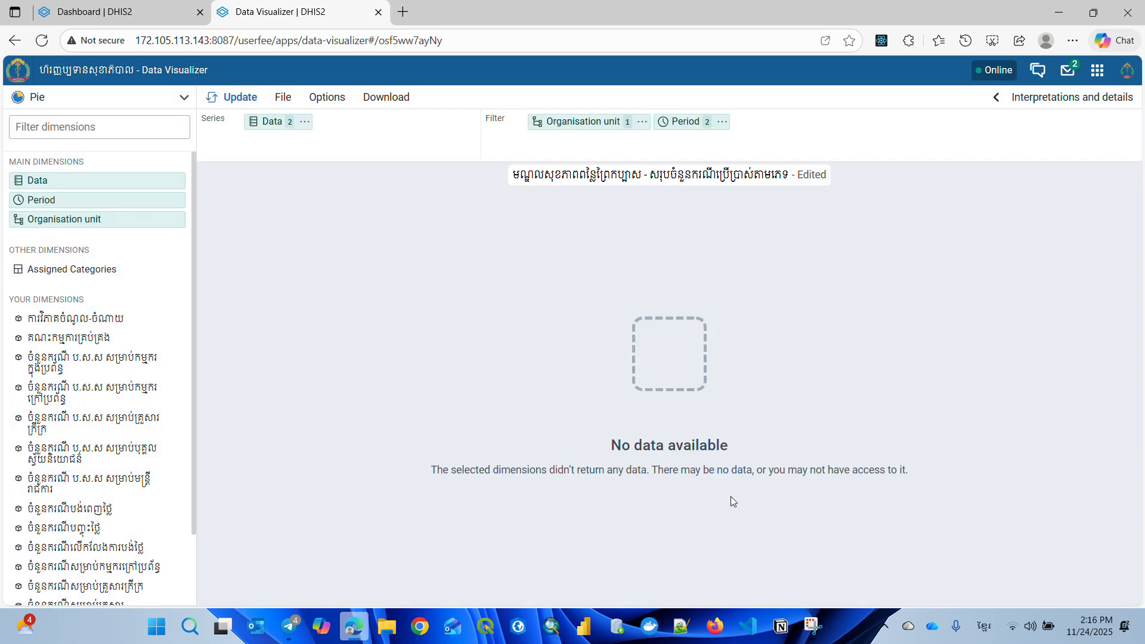
- Save the changes to the pie chart and close it to return to the dashboard
left_click(281, 96)
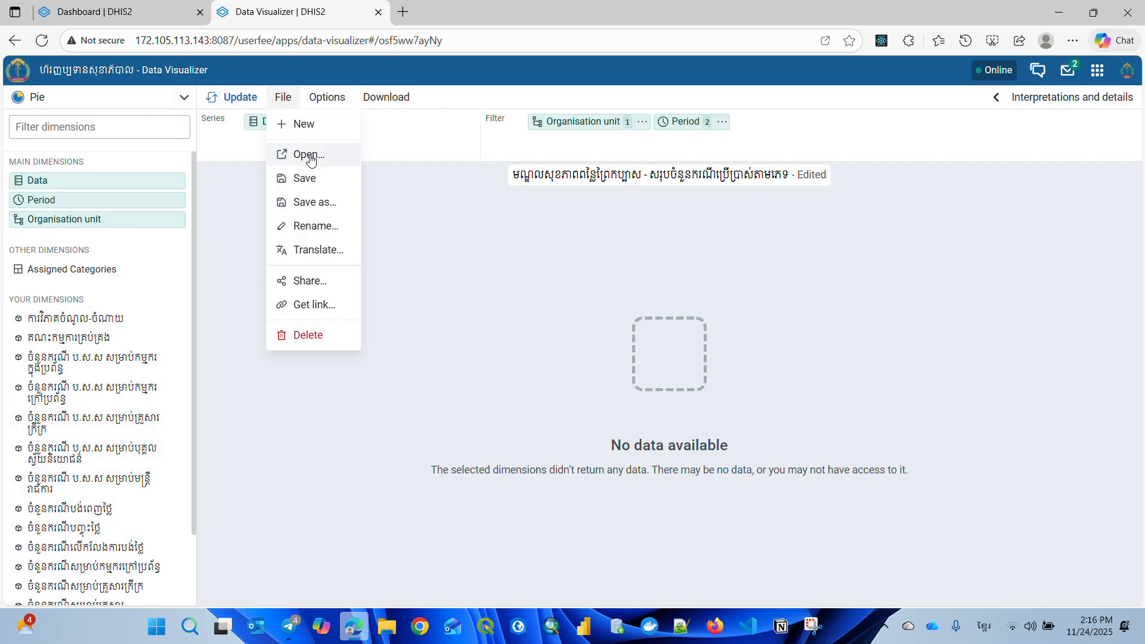
left_click(328, 175)
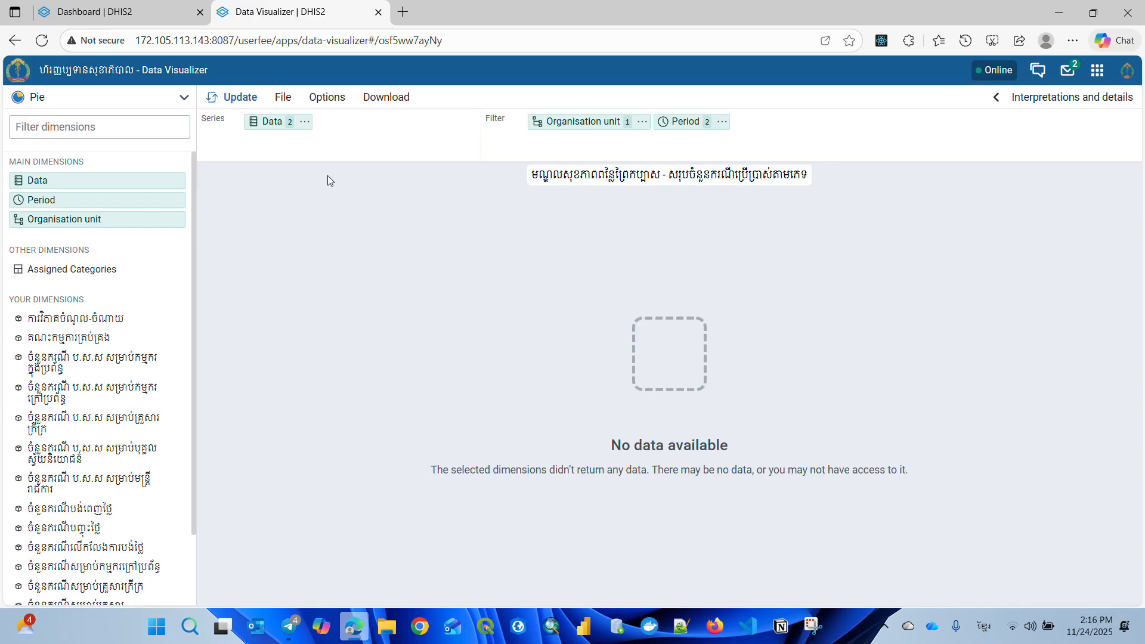
left_click(378, 11)
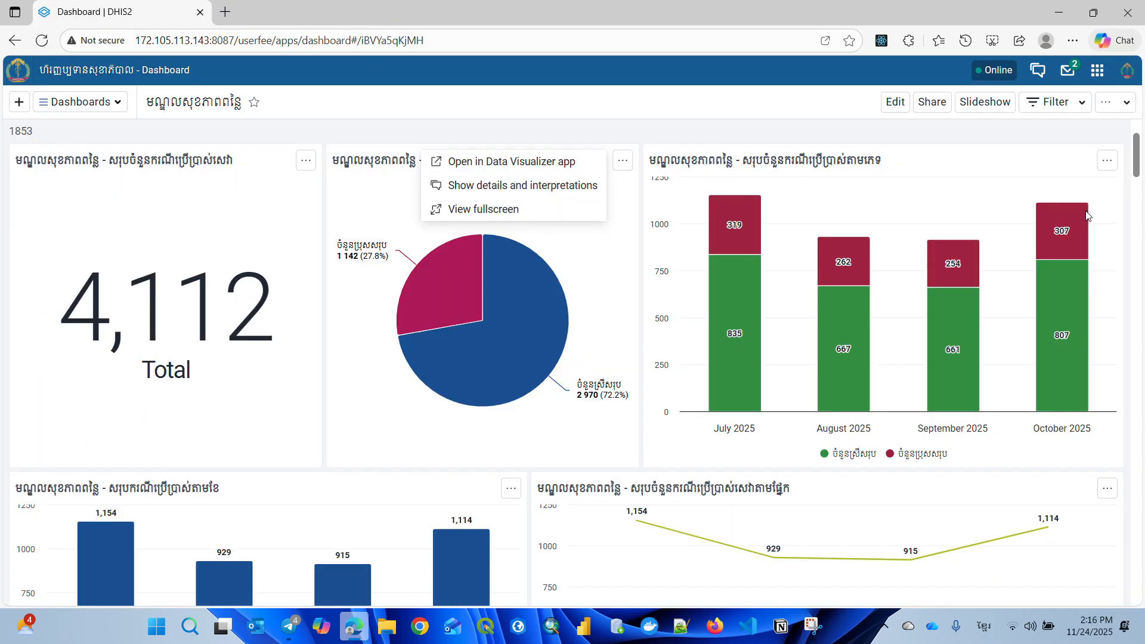
- Open the stacked column chart in Data Visualizer and save a copy named "មណ្ឌលសុខភាពពន្លៃព្រៃកប្បាស - សរុបចំនួនករណីប្រើប្រាស់តាមភេទ"
left_click(1108, 169)
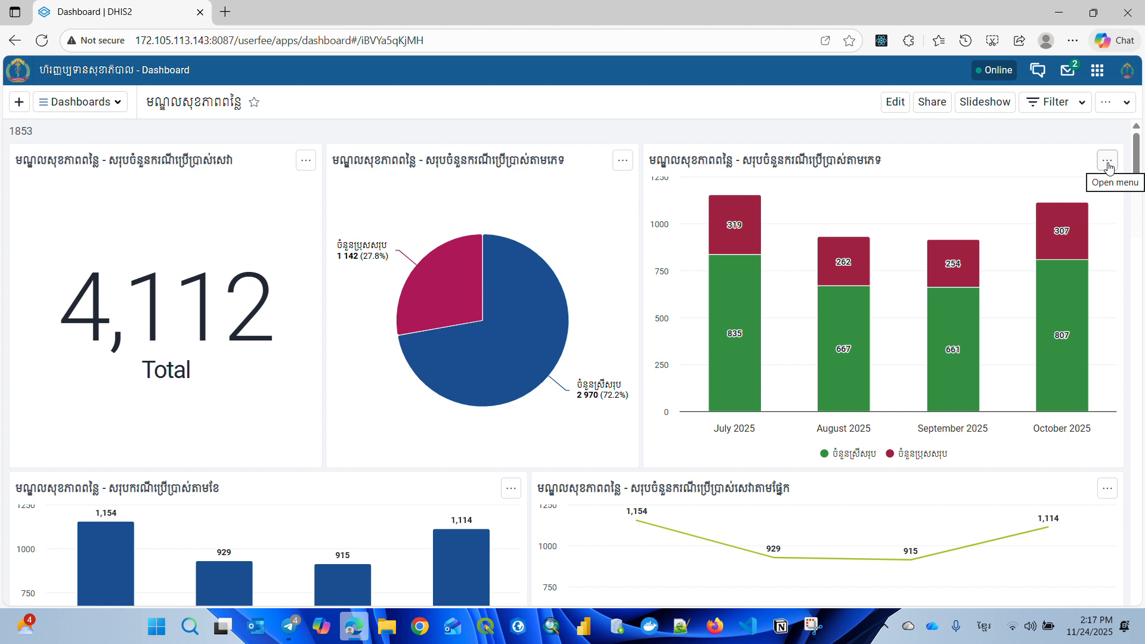
left_click(1107, 164)
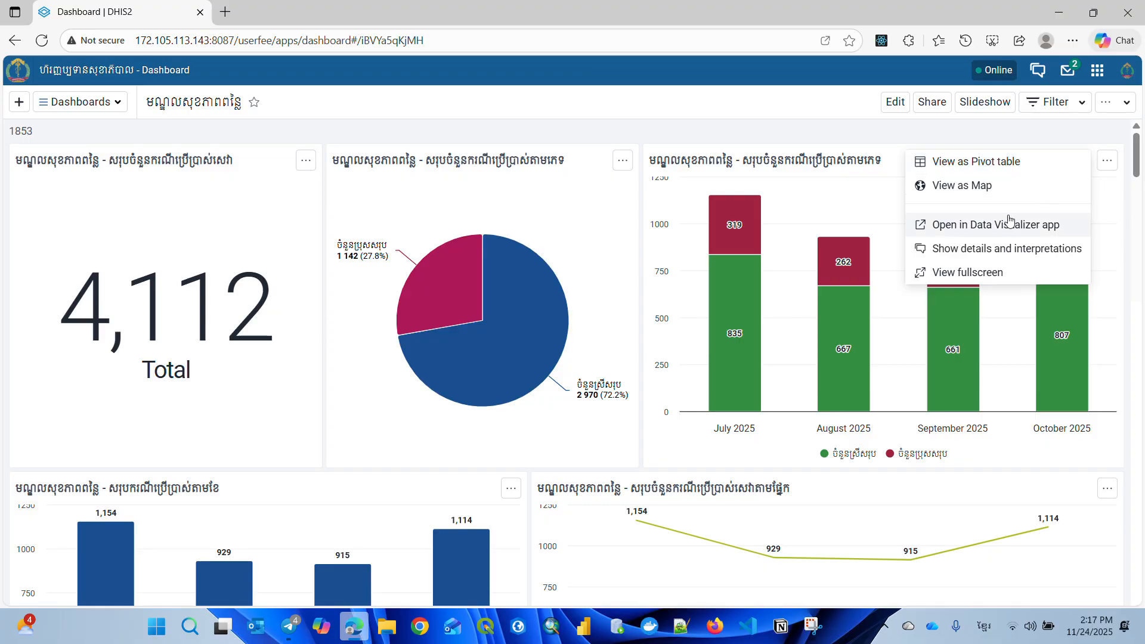
left_click(1008, 224)
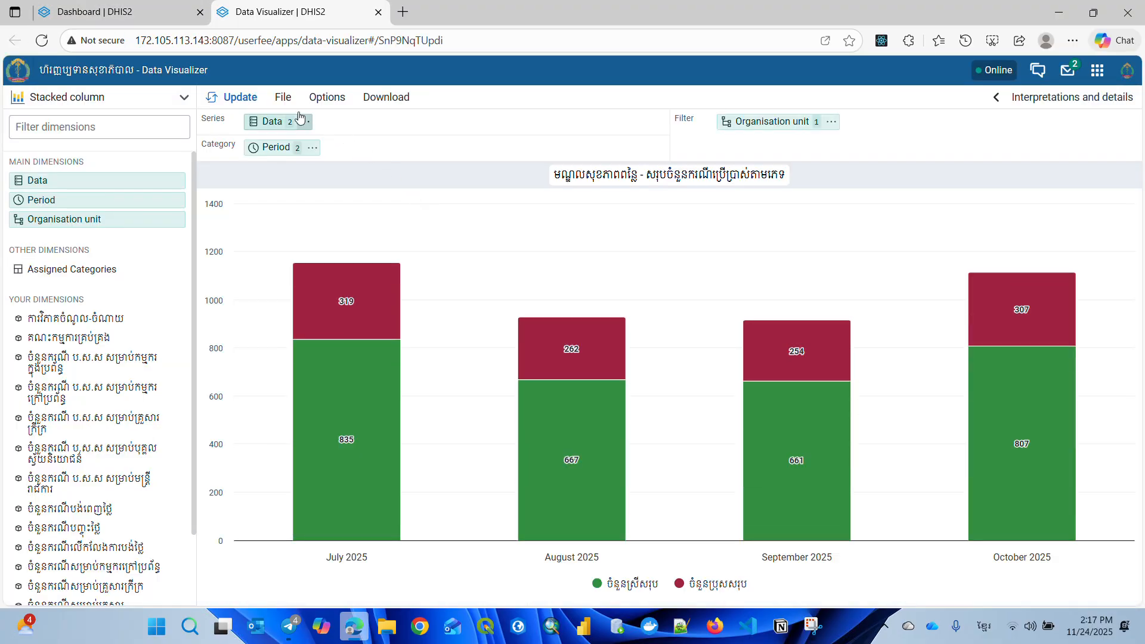
left_click(285, 101)
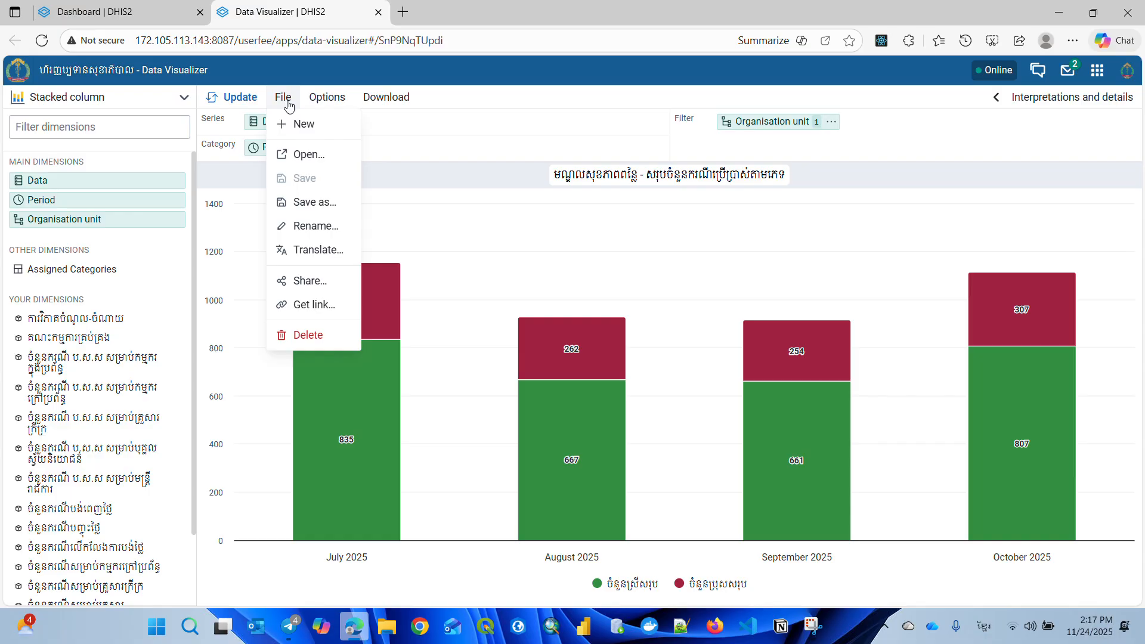
left_click(322, 203)
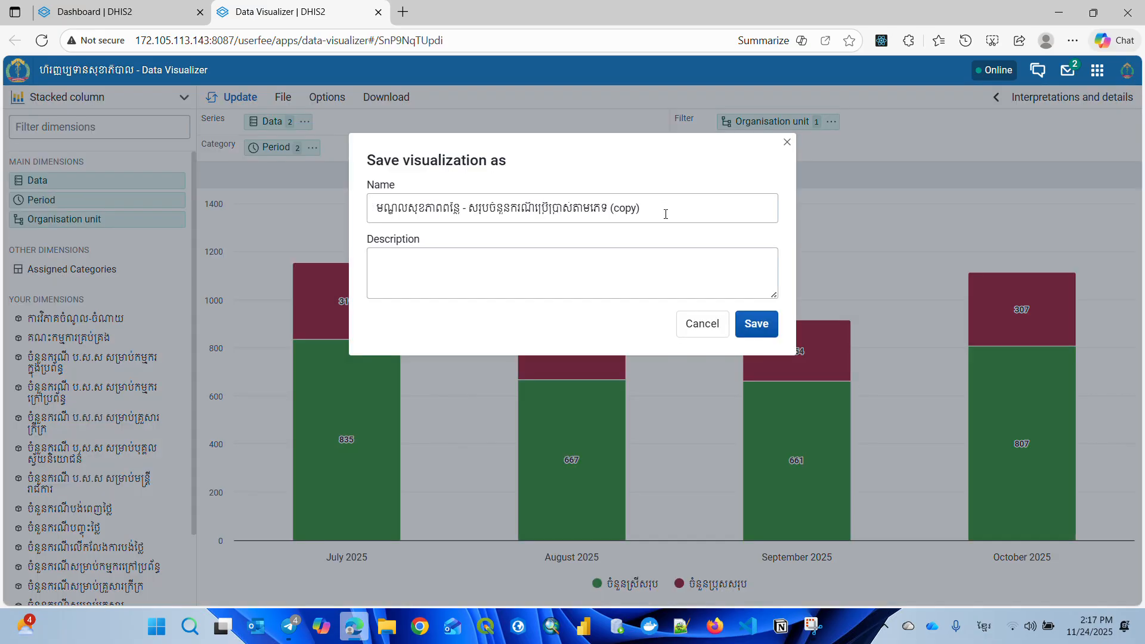
left_click(666, 214)
key("BackSpace")
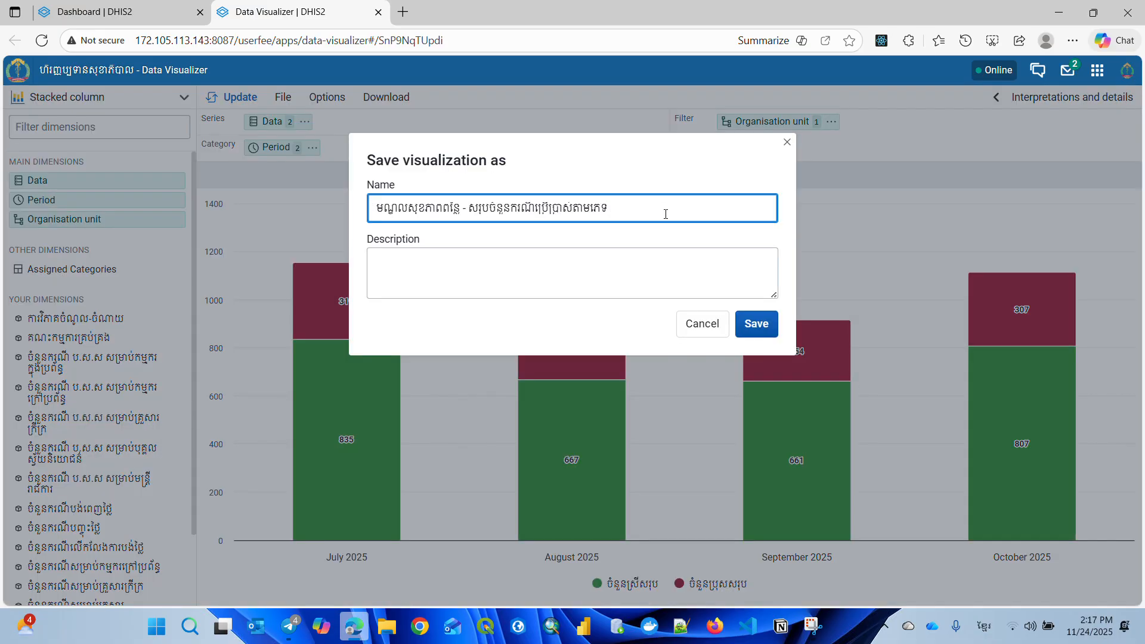
left_click_drag(460, 210, 356, 216)
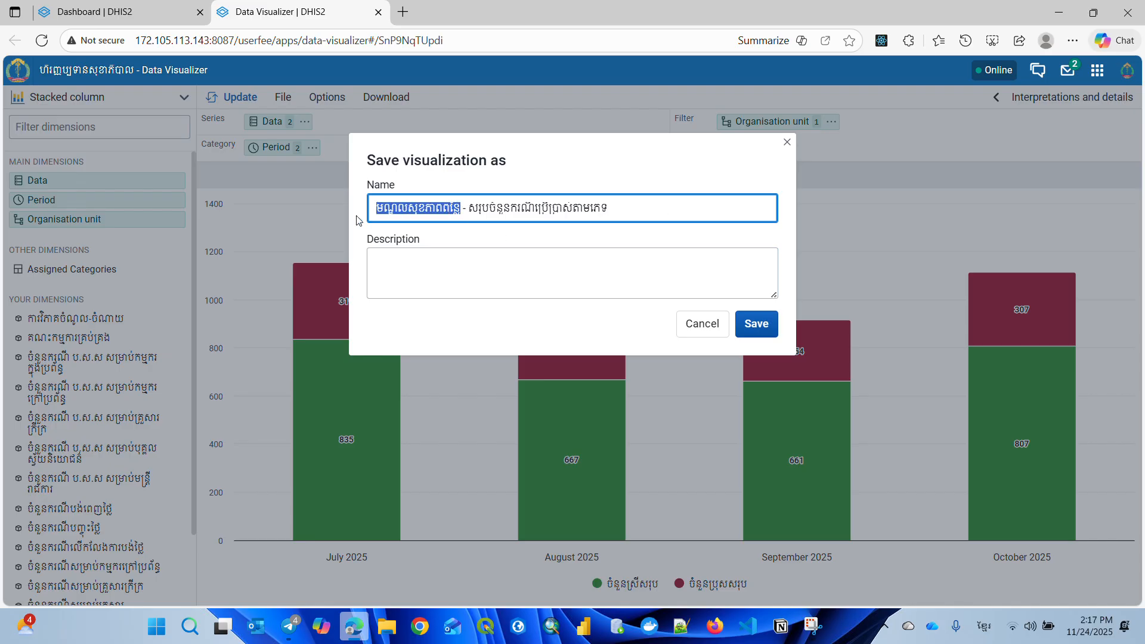
type("មណ្ឌលសុខភាពពន្លៃព្រែកប្បាស")
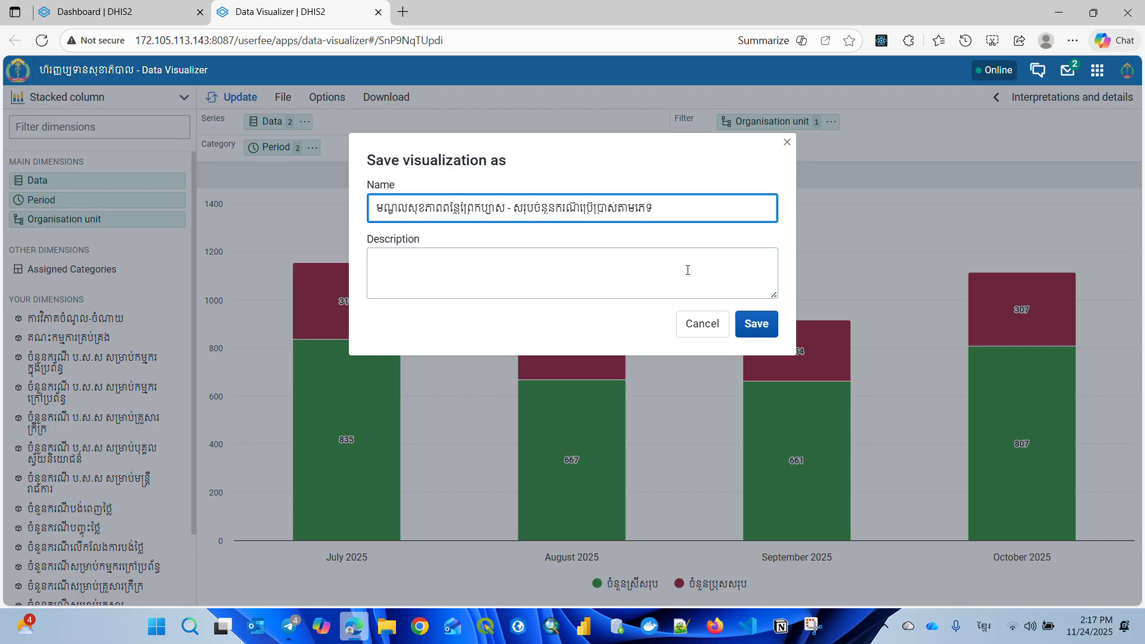
left_click(756, 324)
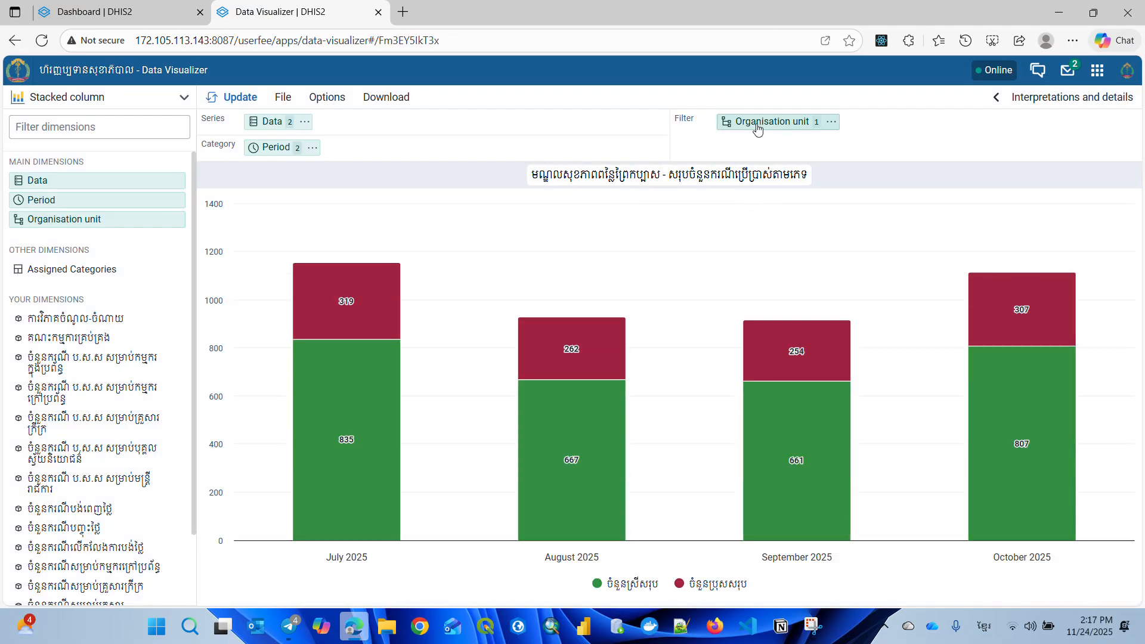
- Deselect Ponley Health Center under Kampong Chhnang's Boribo Operational District in the stacked column chart's organisation unit filter
left_click(756, 123)
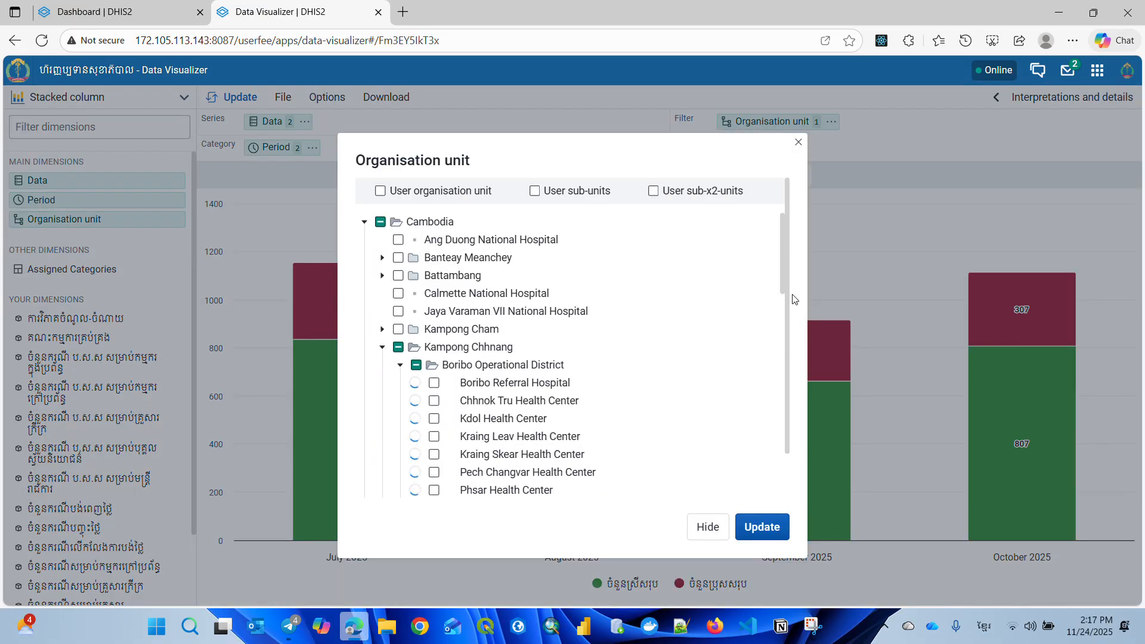
left_click_drag(782, 276, 781, 335)
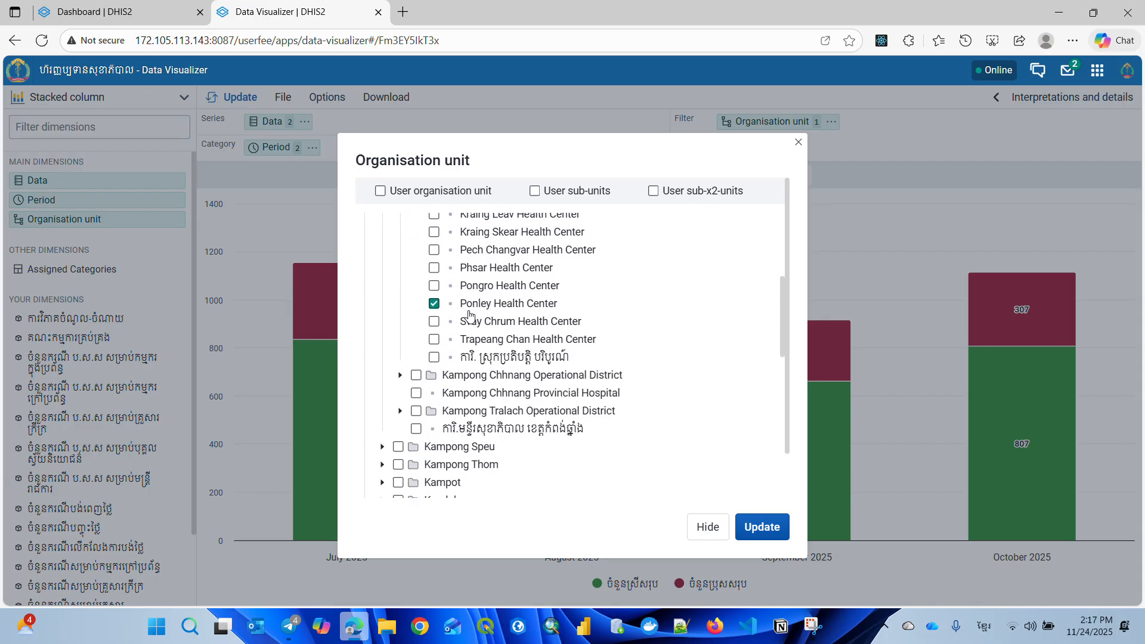
left_click(434, 305)
- Select Ponley Health Center under Takeo's Prey Kabass Operational District and update the stacked column chart
left_click_drag(782, 320, 781, 460)
left_click(382, 453)
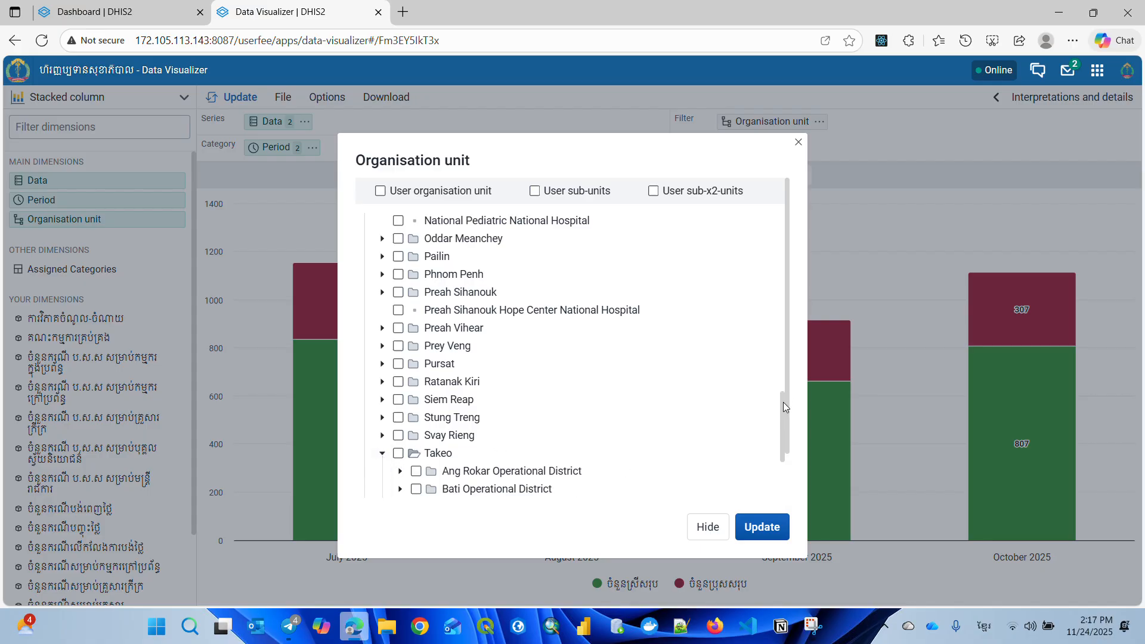
left_click_drag(782, 401, 780, 468)
left_click(399, 417)
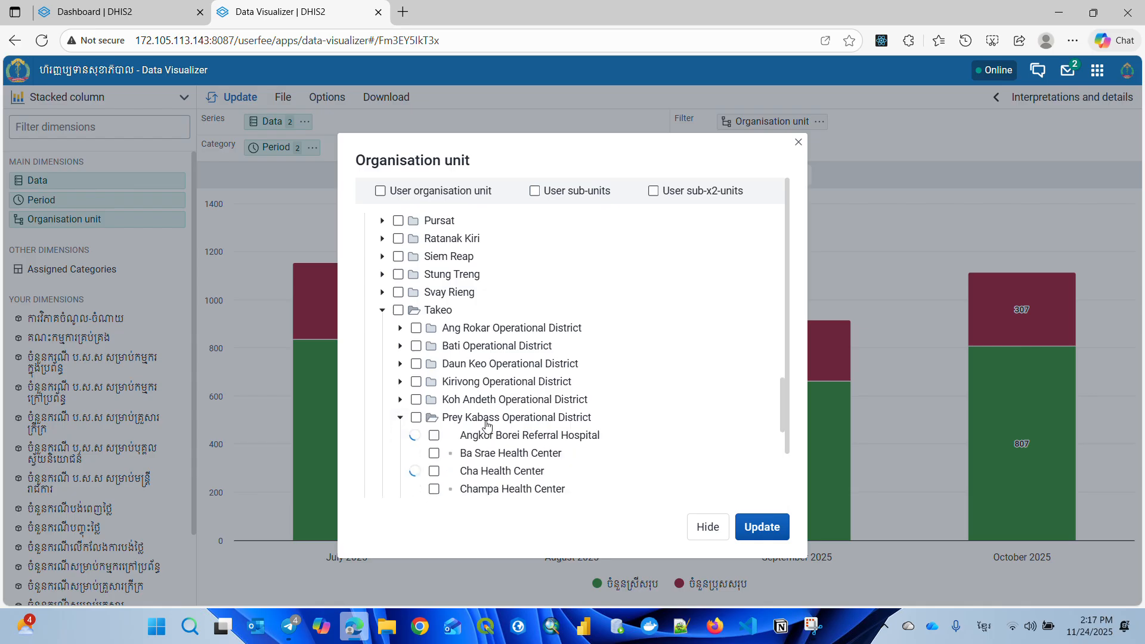
left_click_drag(781, 394, 780, 443)
left_click(435, 357)
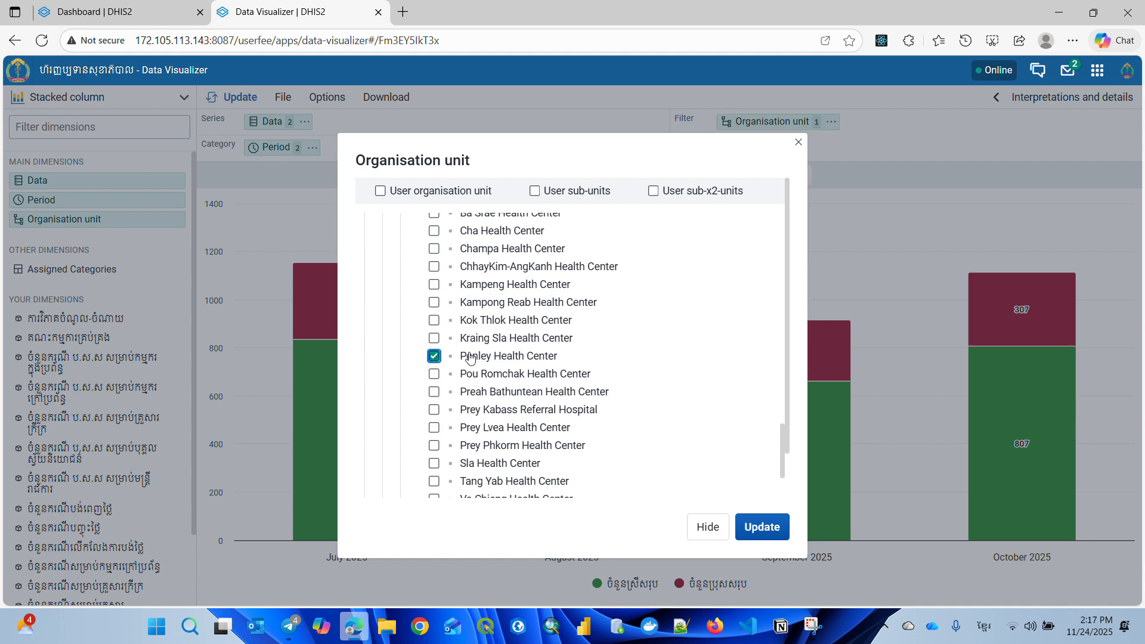
left_click(771, 525)
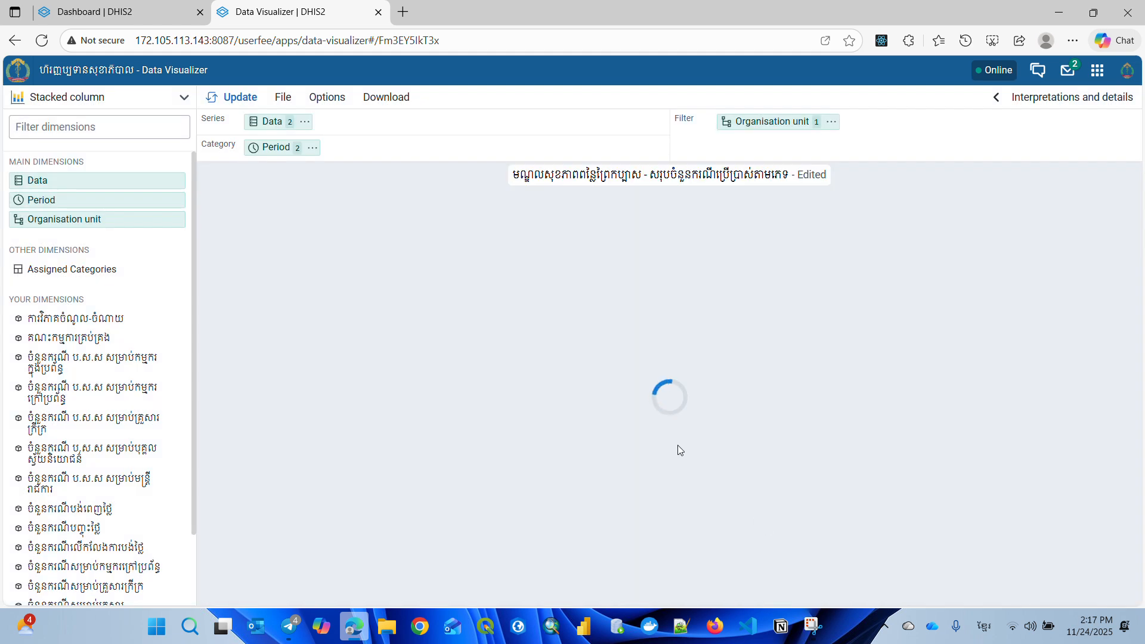
- Save the changes to the stacked column chart and close it to return to the dashboard
left_click(284, 99)
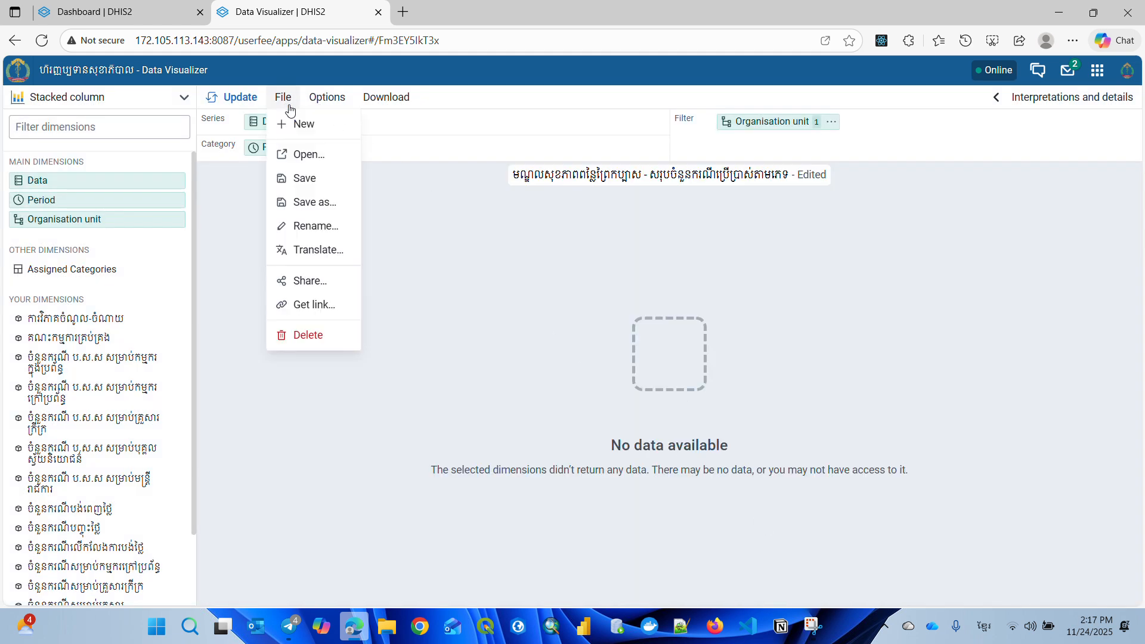
left_click(317, 176)
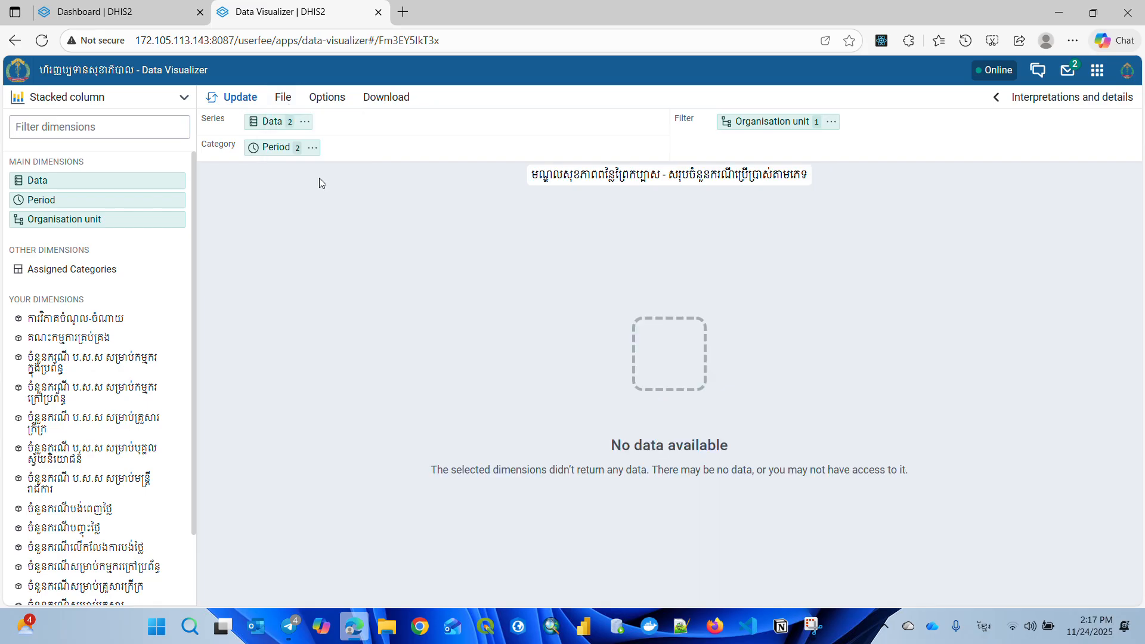
left_click(378, 11)
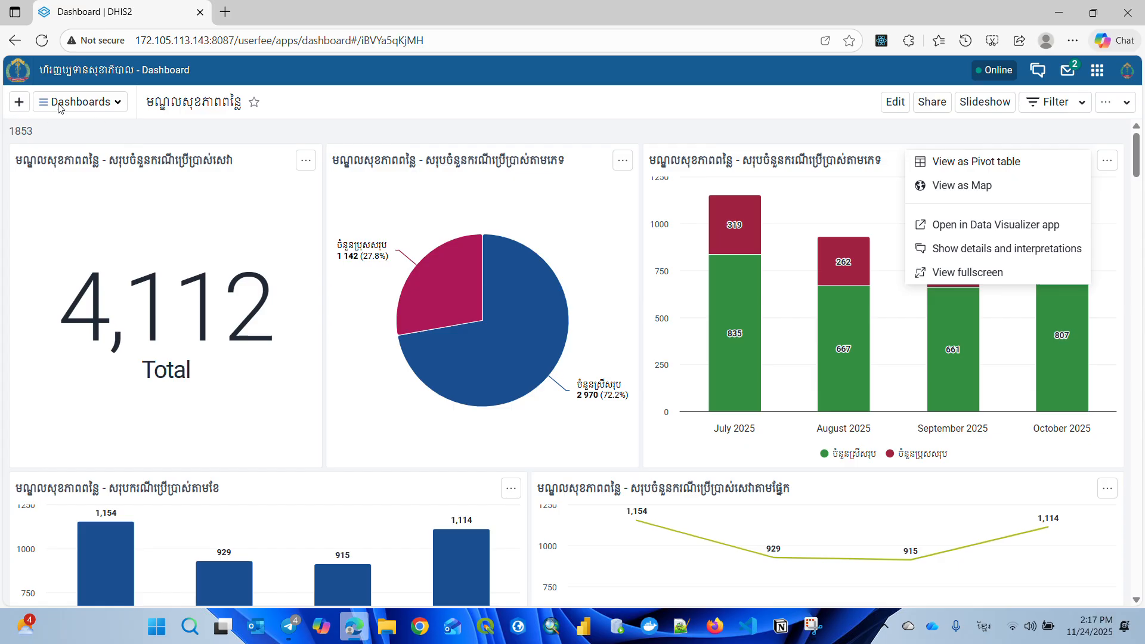
- Create a new dashboard titled "មណ្ឌលសុខភាពពន្លៃ" and search its available items for "មណ្ឌលសុខភាពពន្លៃព្រៃកប្បាស"
left_click(388, 102)
left_click(19, 104)
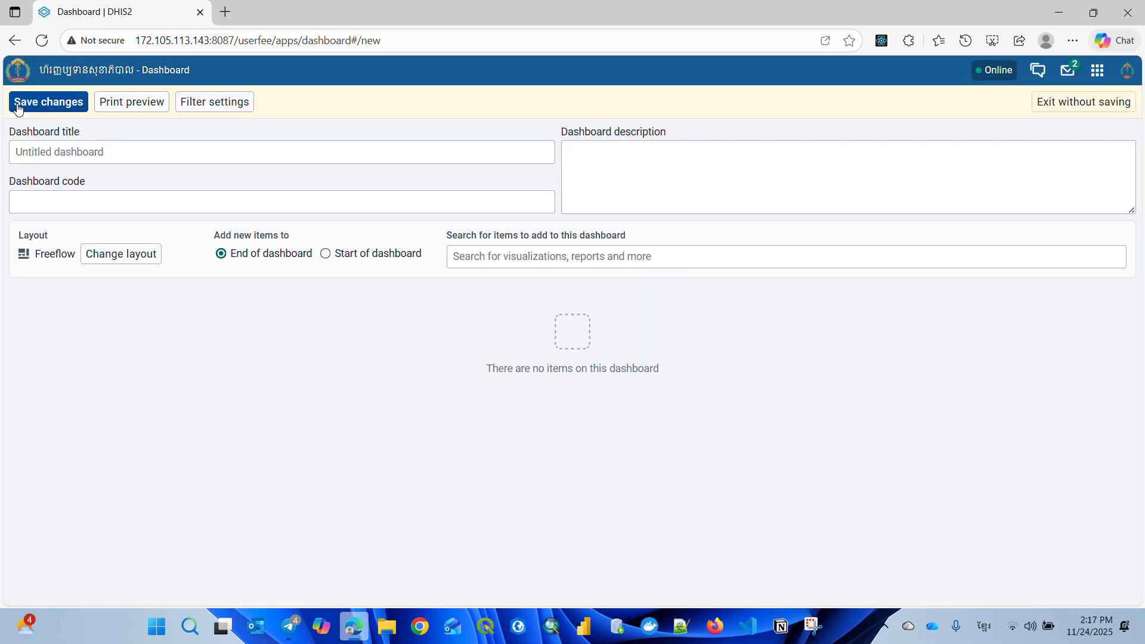
left_click(142, 154)
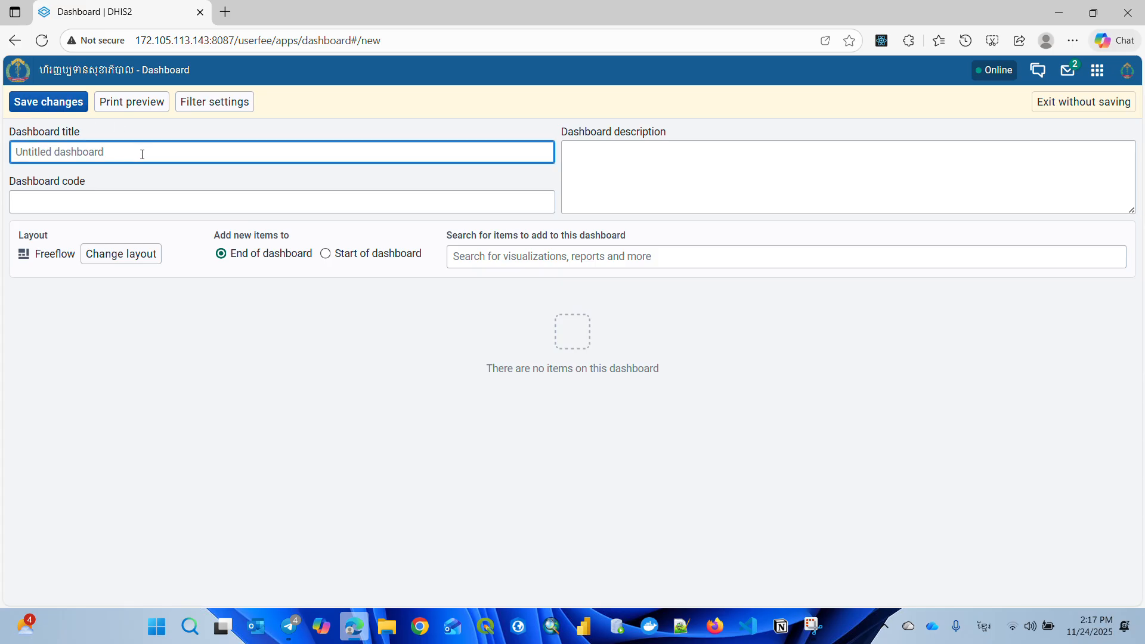
type("មណ្ឌលសុខភាពពន្លៃ")
left_click(612, 257)
type("មណ្ឌលសុខភាពពន្លៃព្រែកហ្លួស")
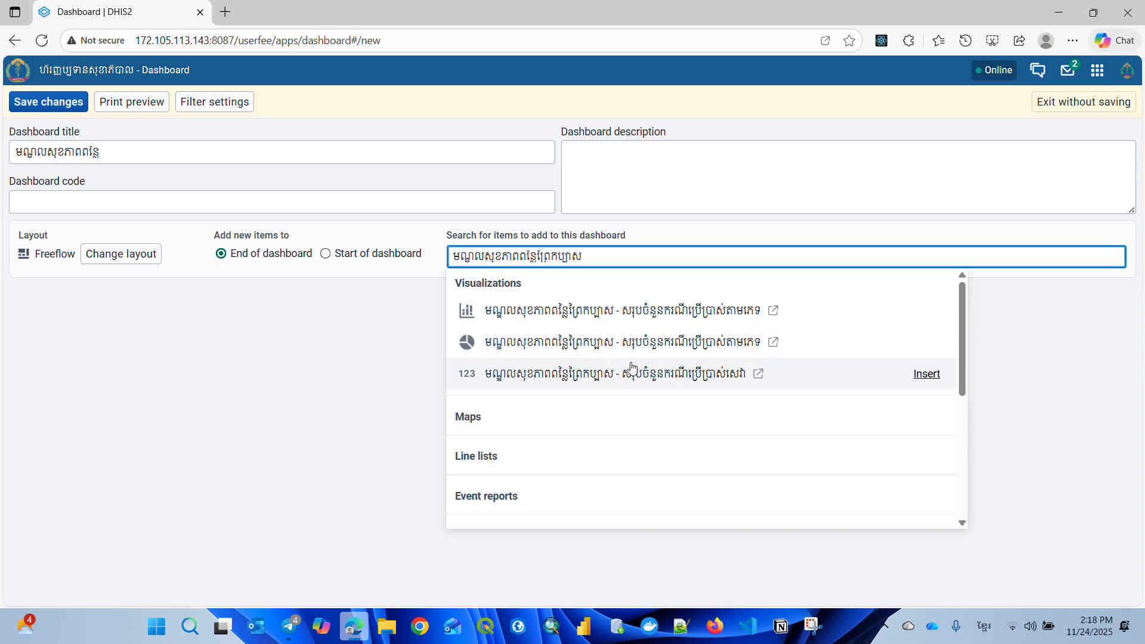
- Open the original Ponley dashboard in a duplicate tab, check its first item's title, and return to the new dashboard
right_click(121, 17)
left_click(221, 106)
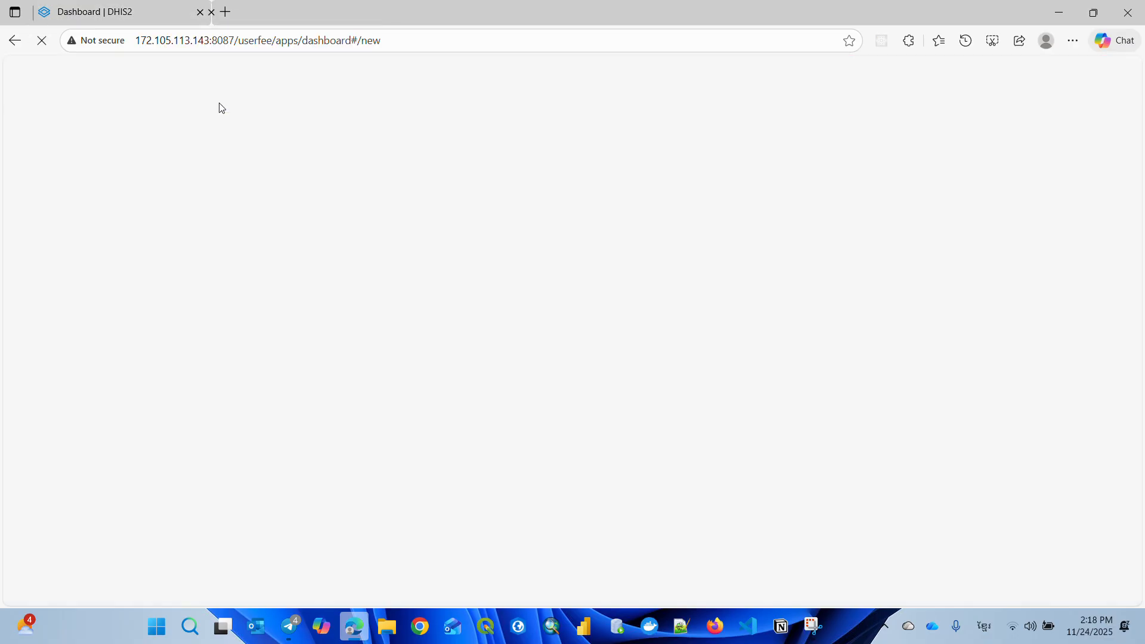
left_click(20, 76)
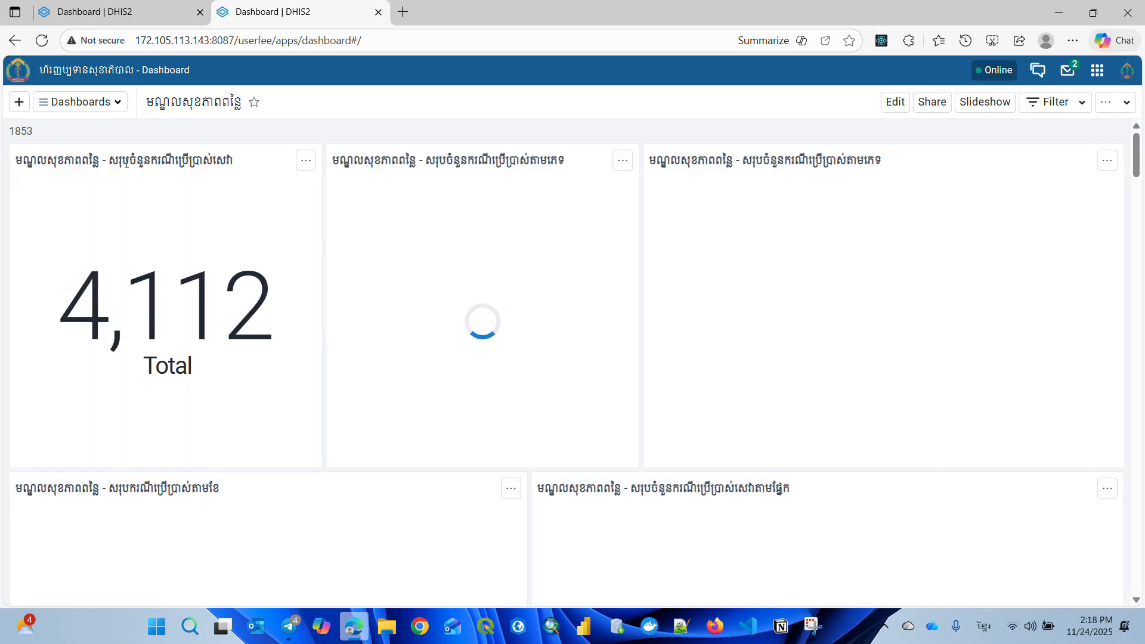
left_click_drag(109, 161, 236, 160)
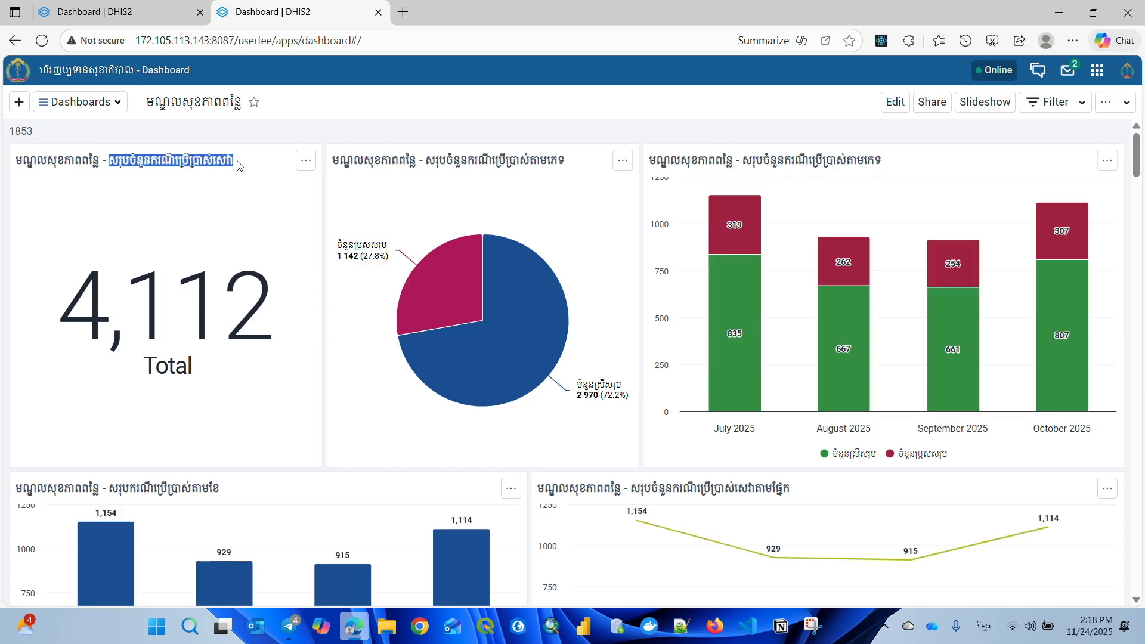
left_click(127, 15)
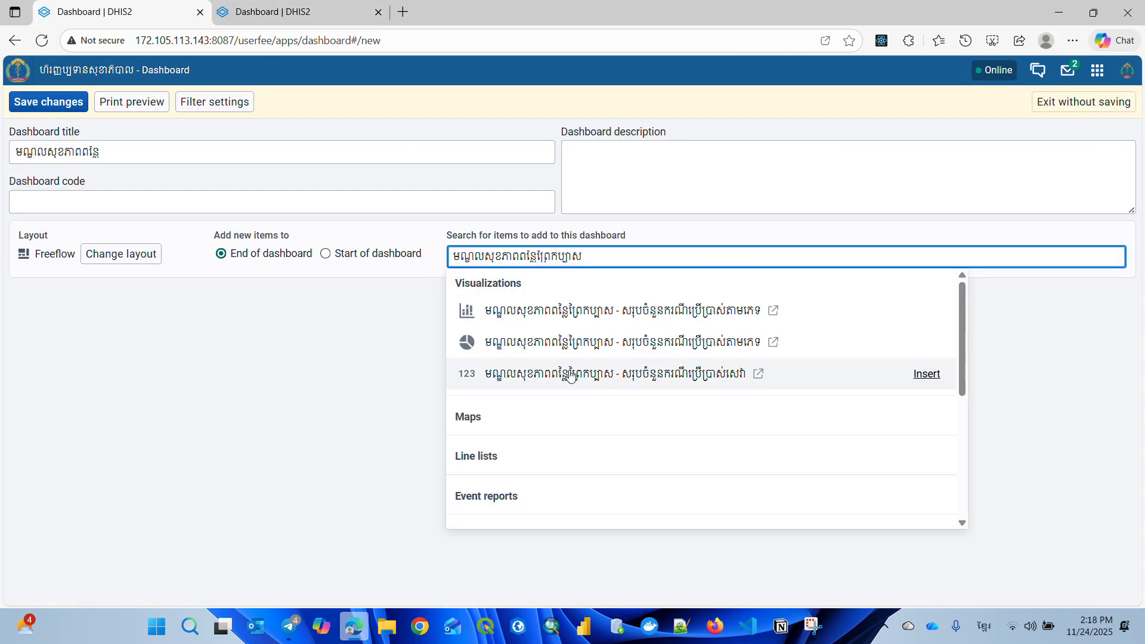
- Insert the copied single value, pie chart and stacked column visualizations into the new dashboard, in that order
left_click(925, 374)
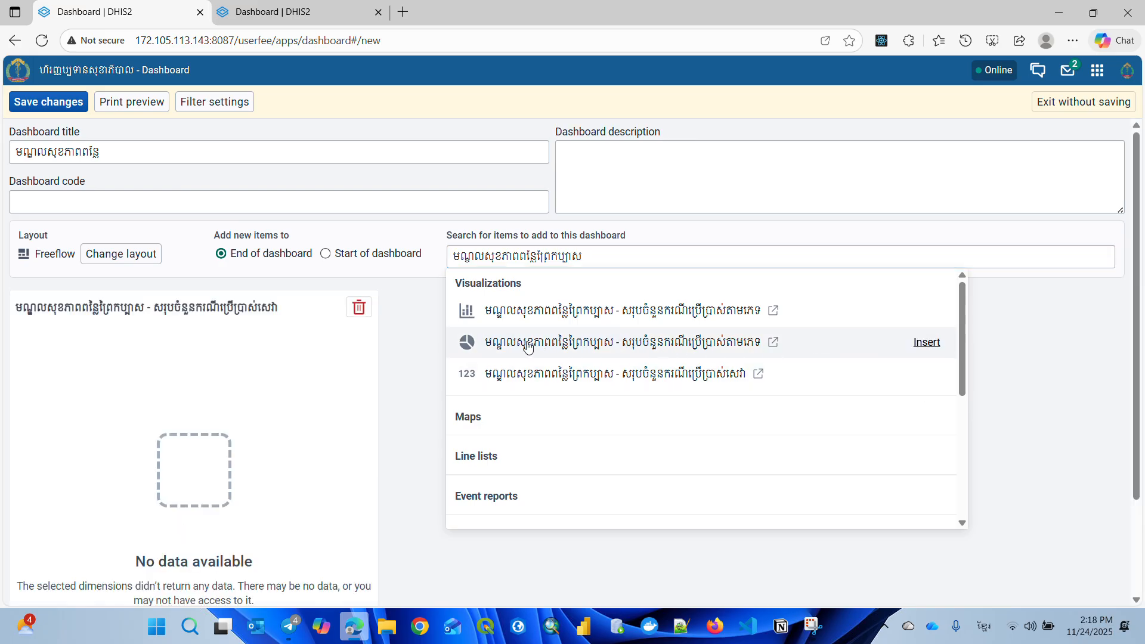
left_click(926, 342)
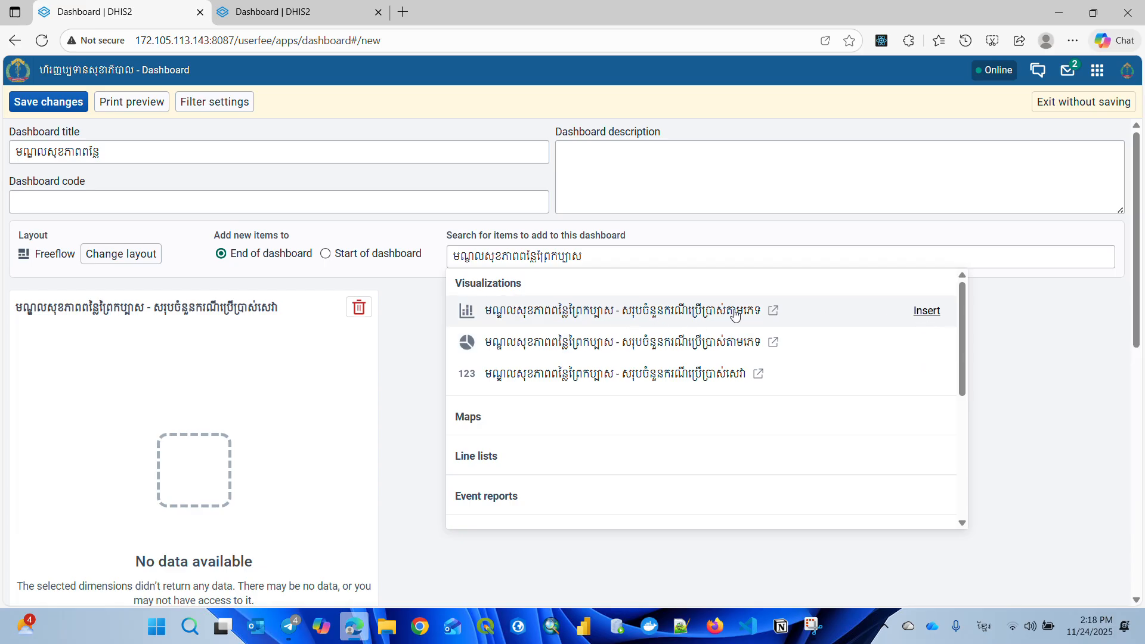
left_click(919, 316)
left_click(1110, 317)
- Arrange the three visualizations side by side in one row and save the new dashboard
left_click_drag(1136, 257, 1142, 348)
left_click_drag(63, 446, 440, 135)
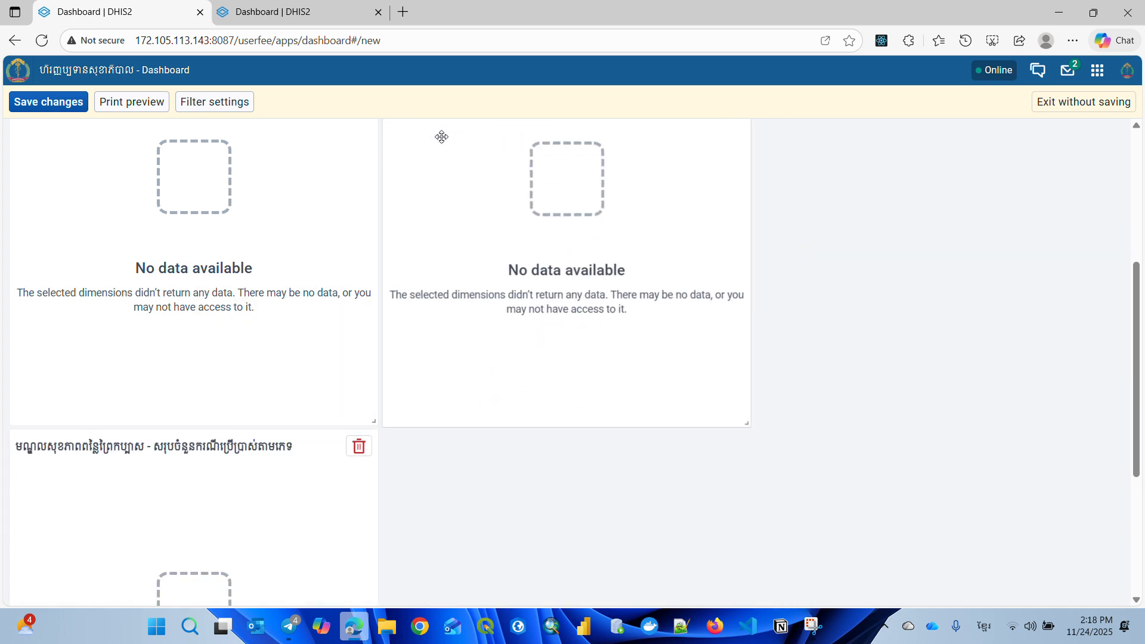
left_click_drag(145, 453, 883, 182)
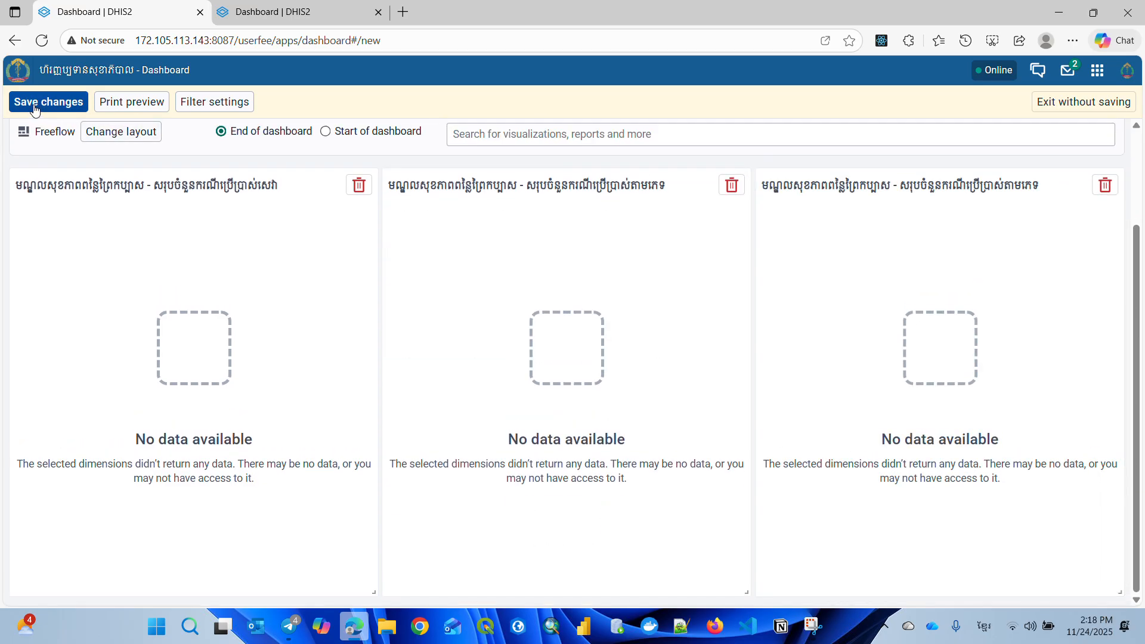
left_click(34, 107)
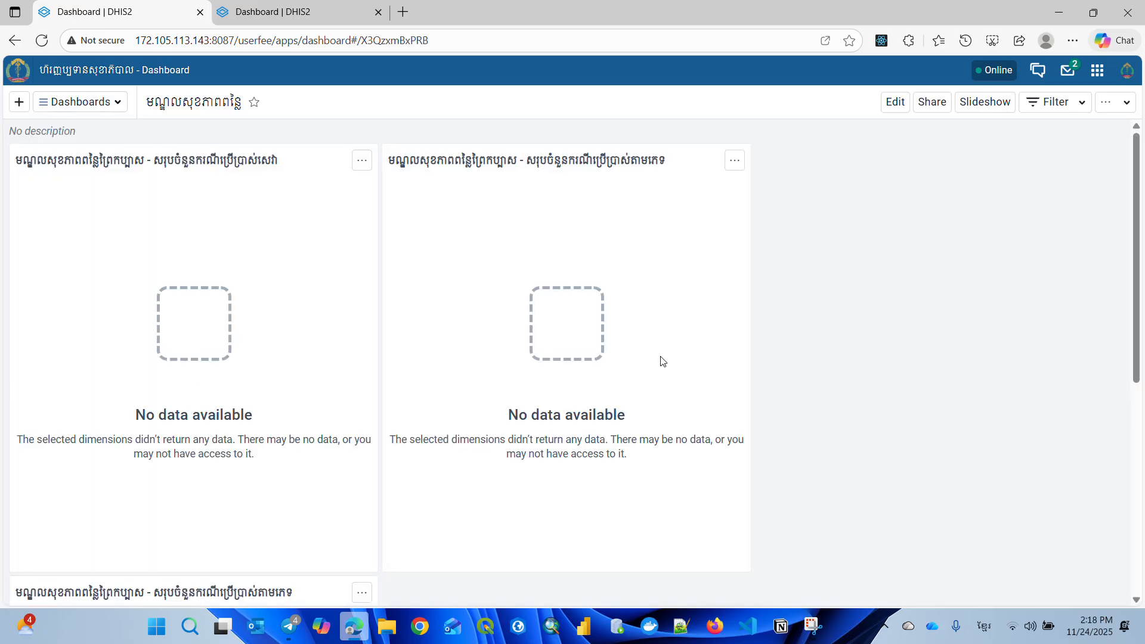
- Reopen the new dashboard for editing and move the third visualization up to the end of the first row
left_click(888, 105)
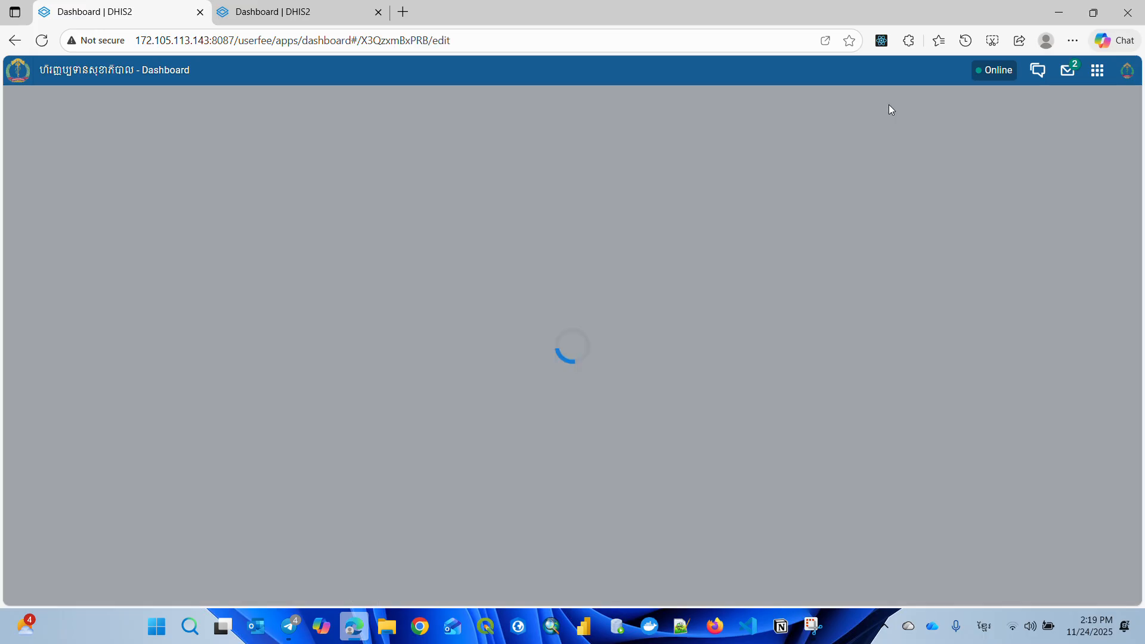
scroll(1136, 260, "down", 5)
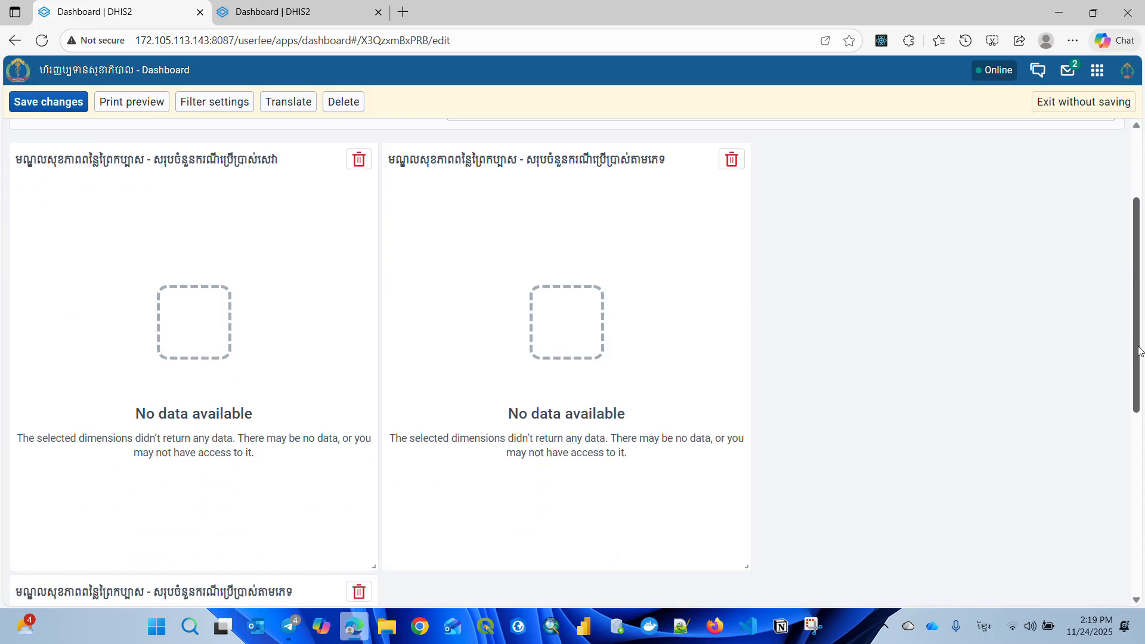
left_click_drag(269, 465, 996, 193)
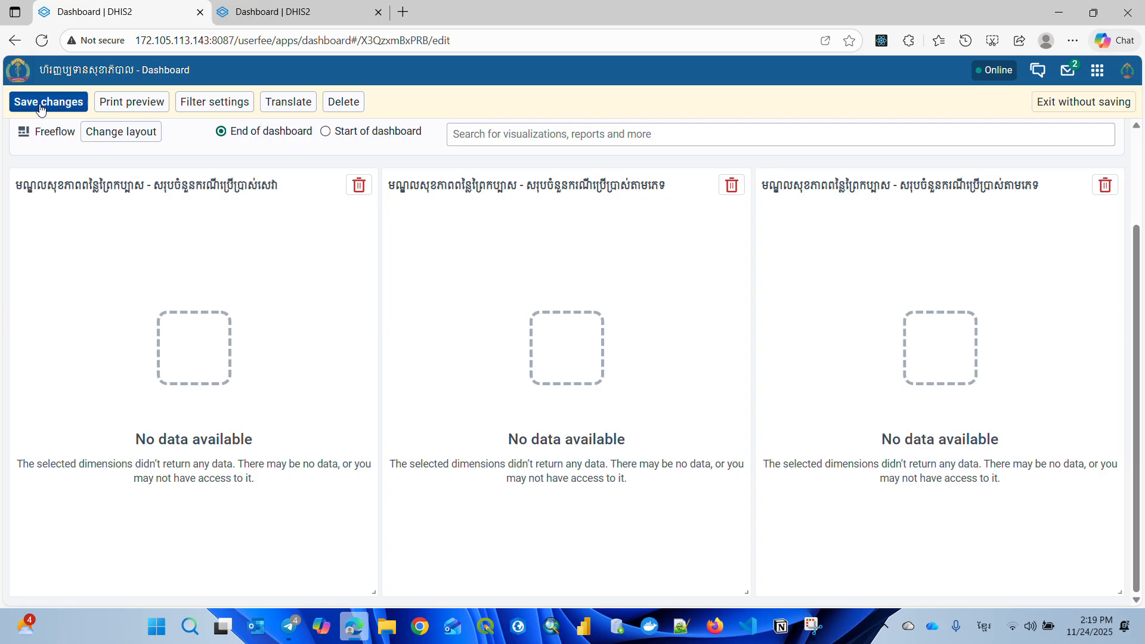
- Switch to the tab with the original Ponley dashboard and look through its remaining visualizations
left_click(306, 12)
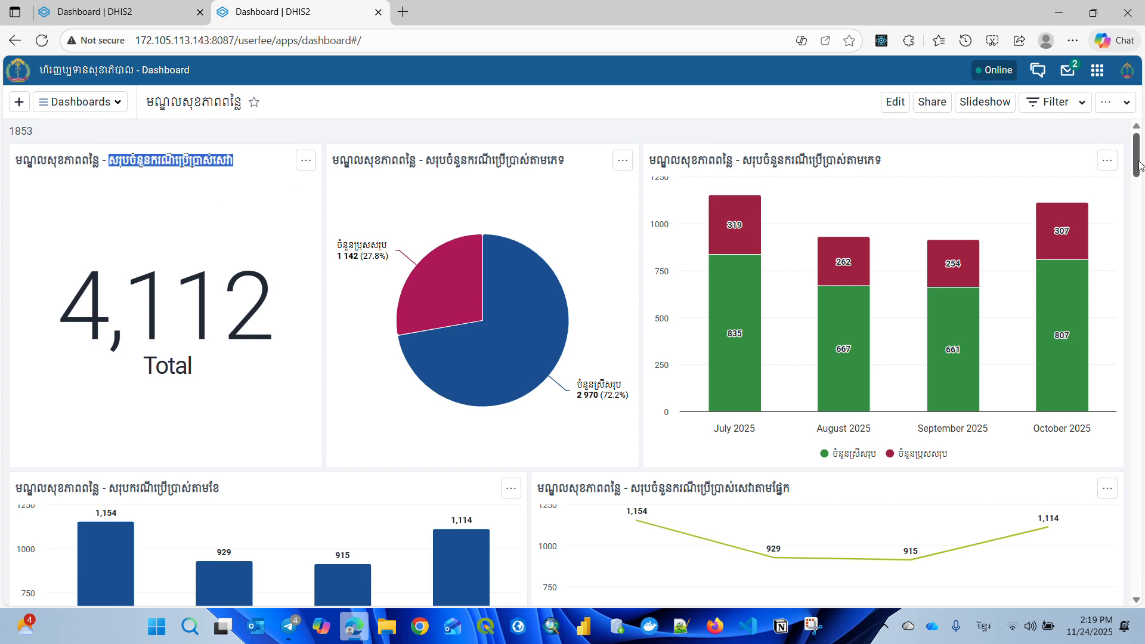
left_click_drag(1138, 161, 1144, 195)
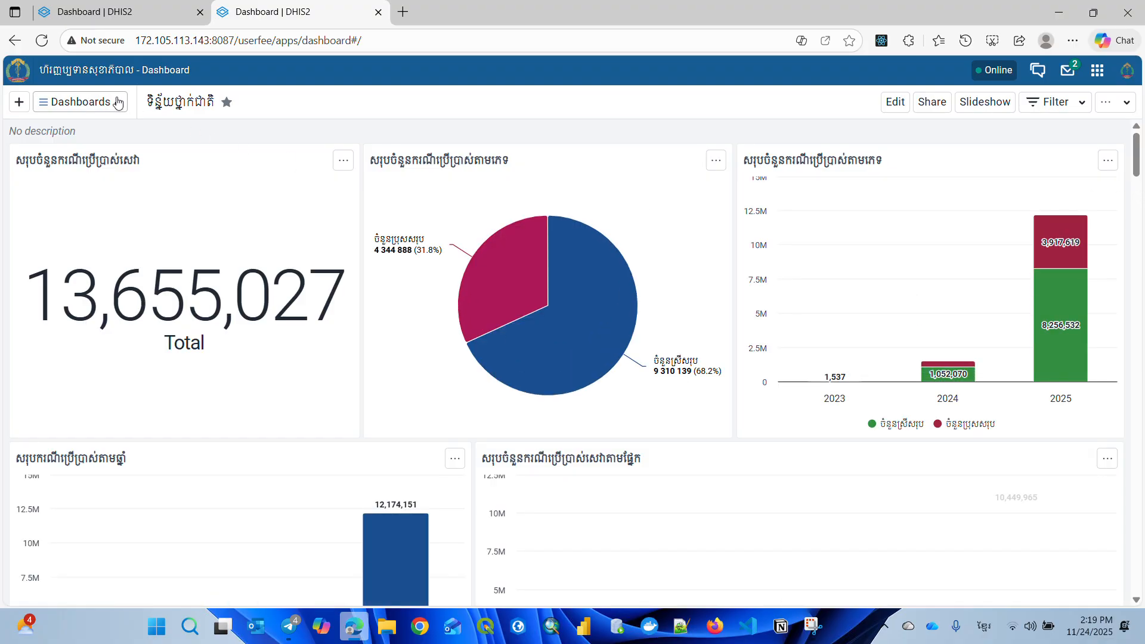
- Return to the new Ponley Health Center dashboard and share it with the National user group, granting View and edit access
left_click(149, 14)
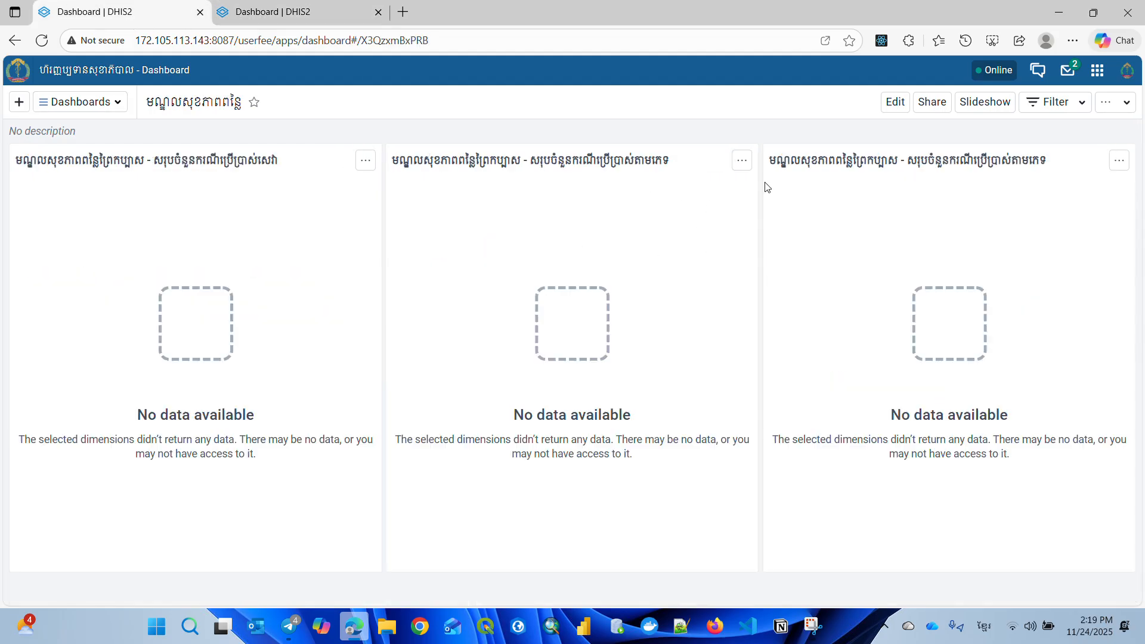
left_click(933, 103)
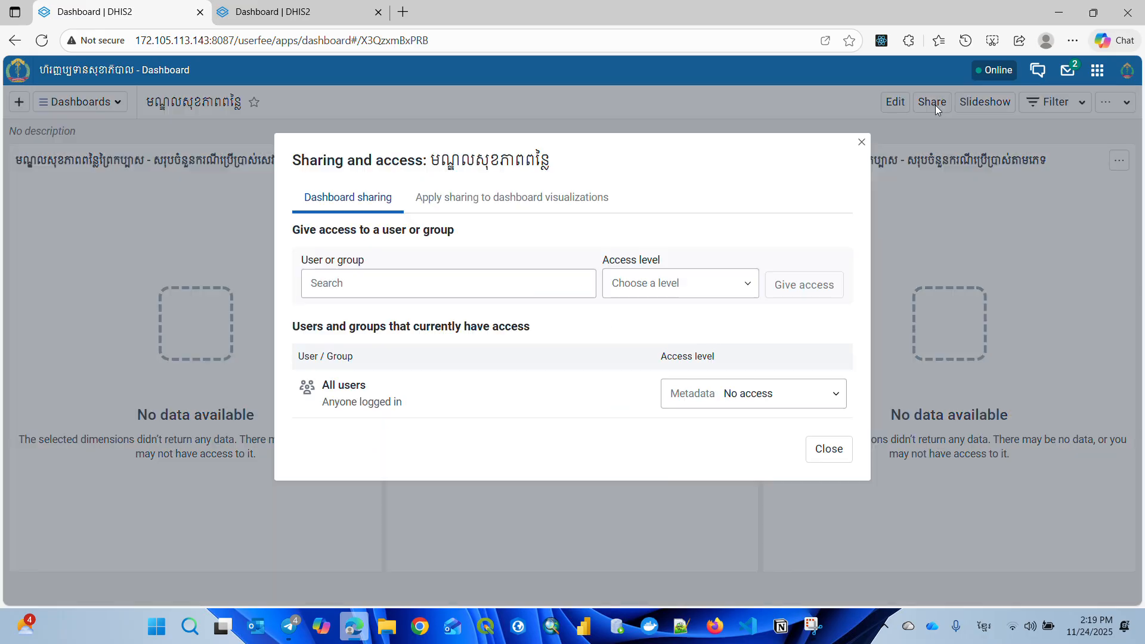
left_click(447, 295)
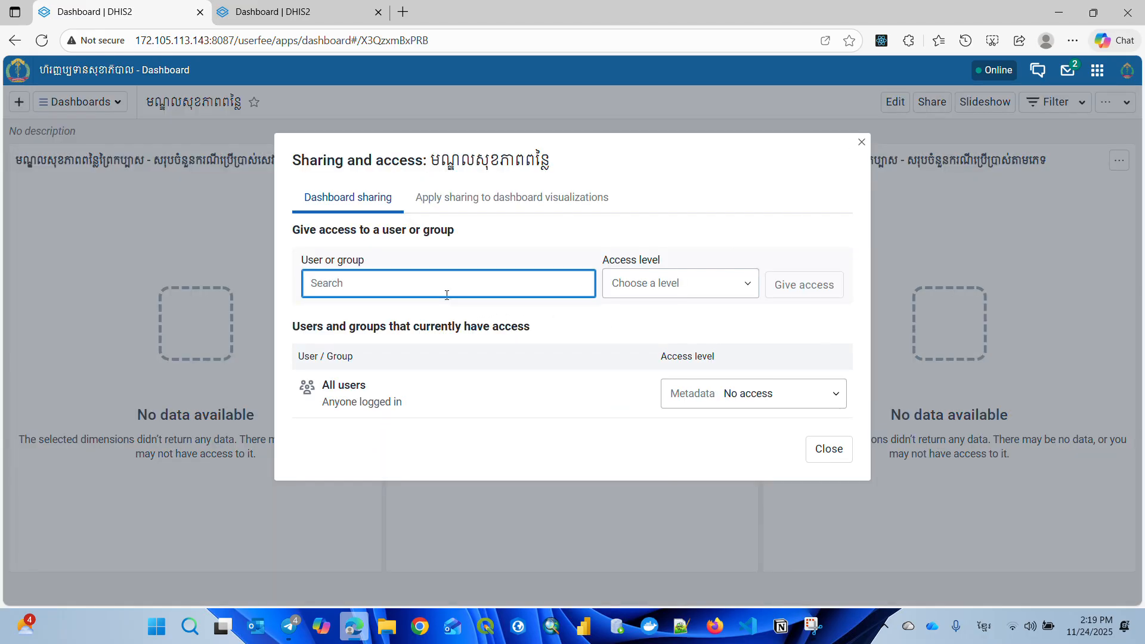
type("ណា")
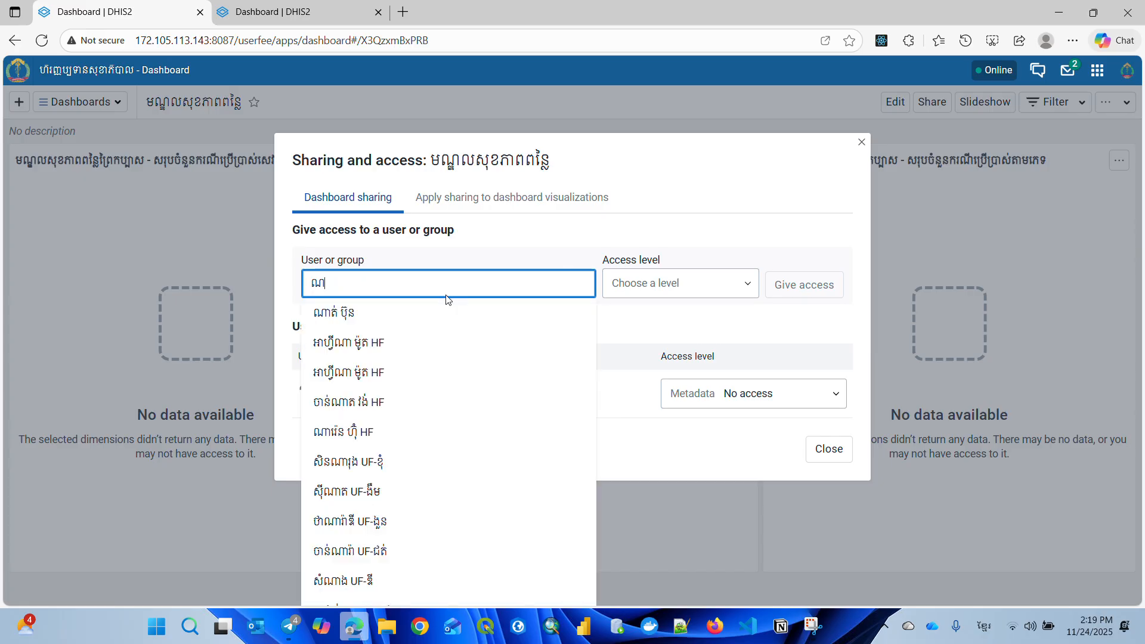
key("BackSpace")
key("alt+shift")
type("nat")
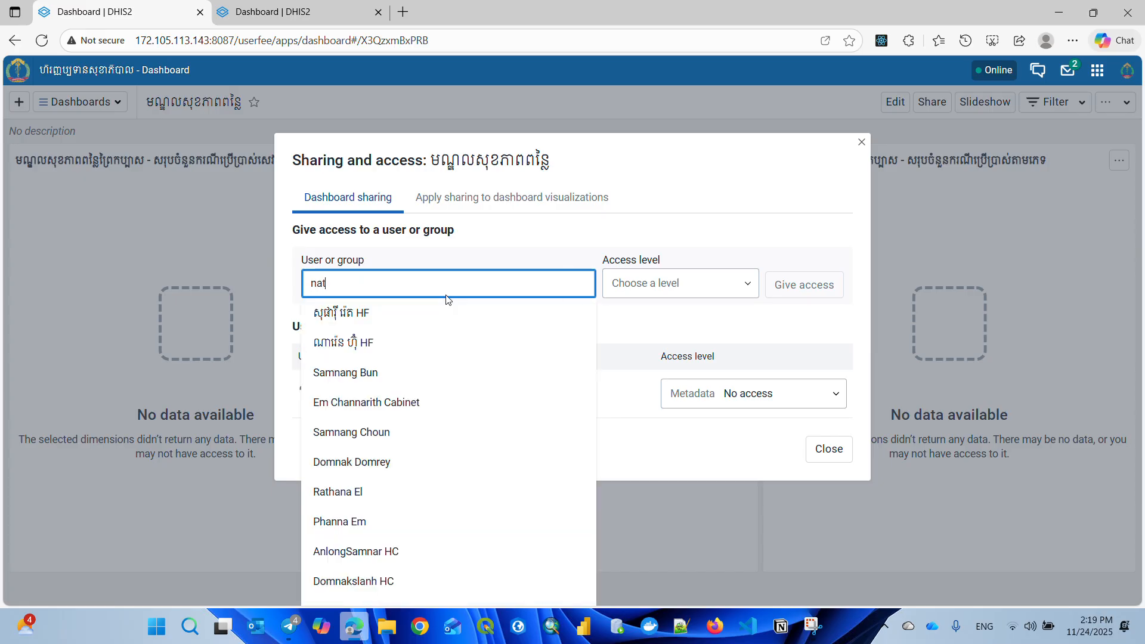
type("io")
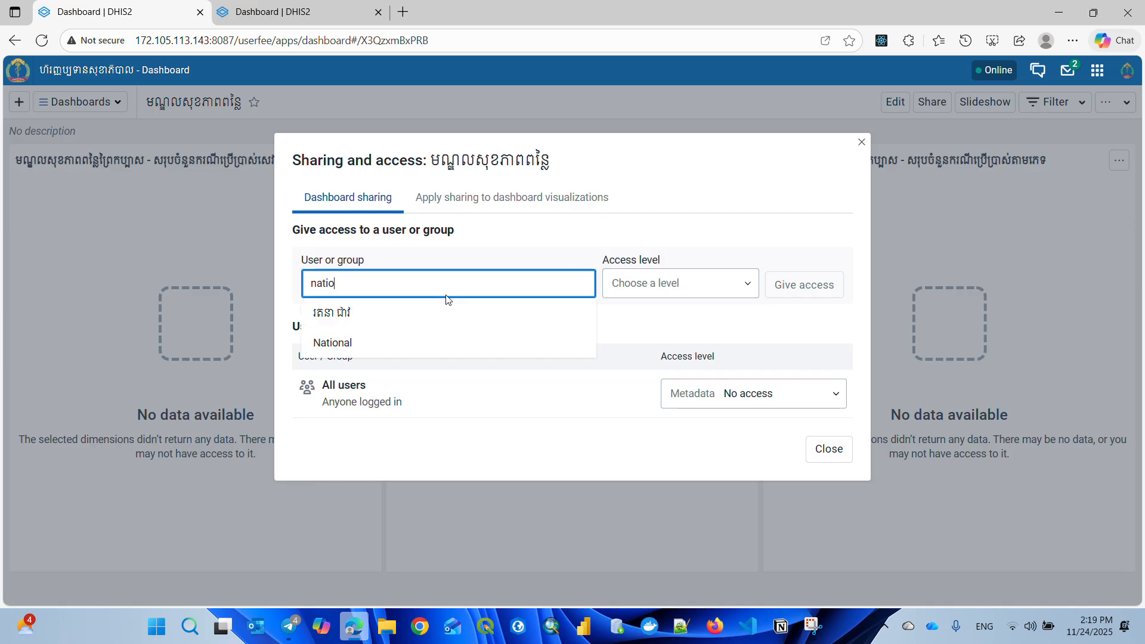
left_click(383, 340)
left_click(656, 289)
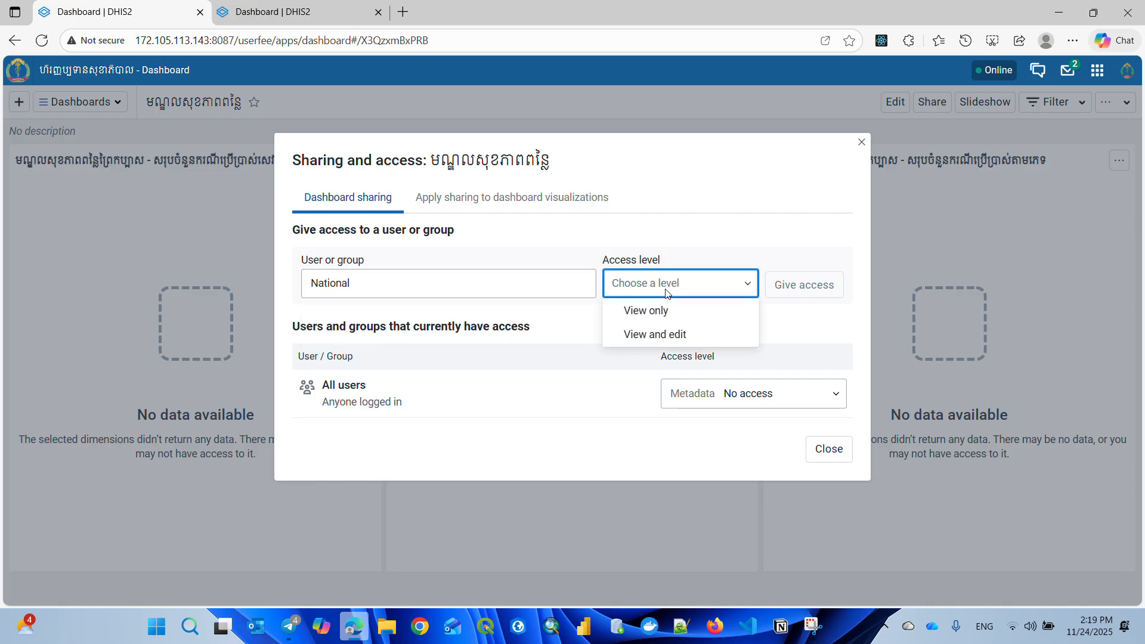
left_click(677, 332)
left_click(804, 295)
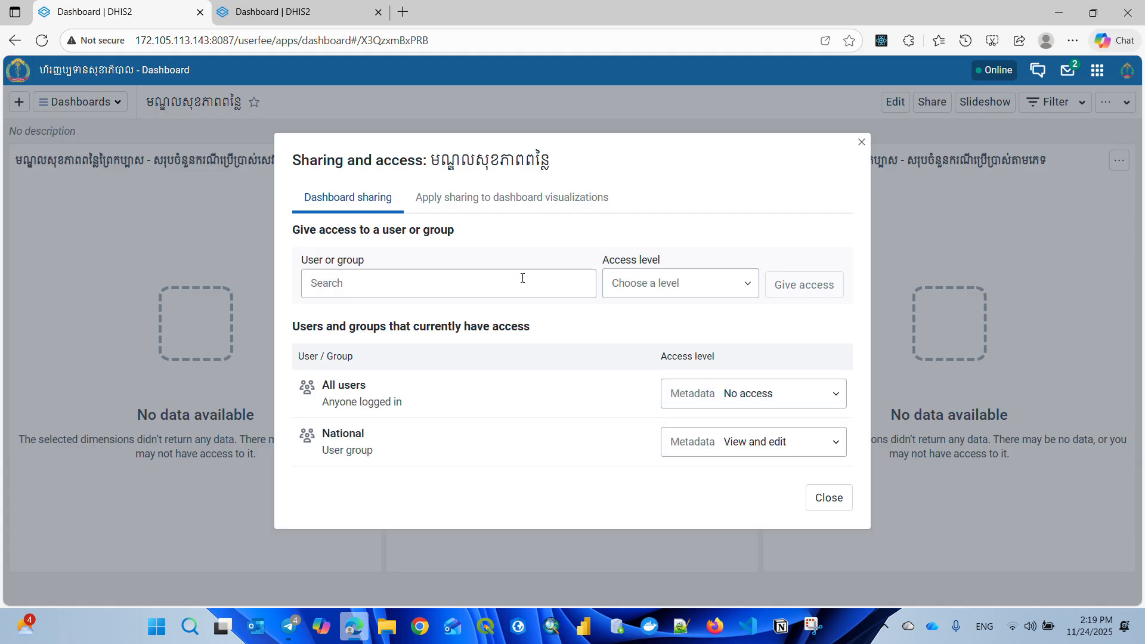
- Apply the dashboard's sharing settings to all of its visualizations and close the sharing dialog
left_click(399, 277)
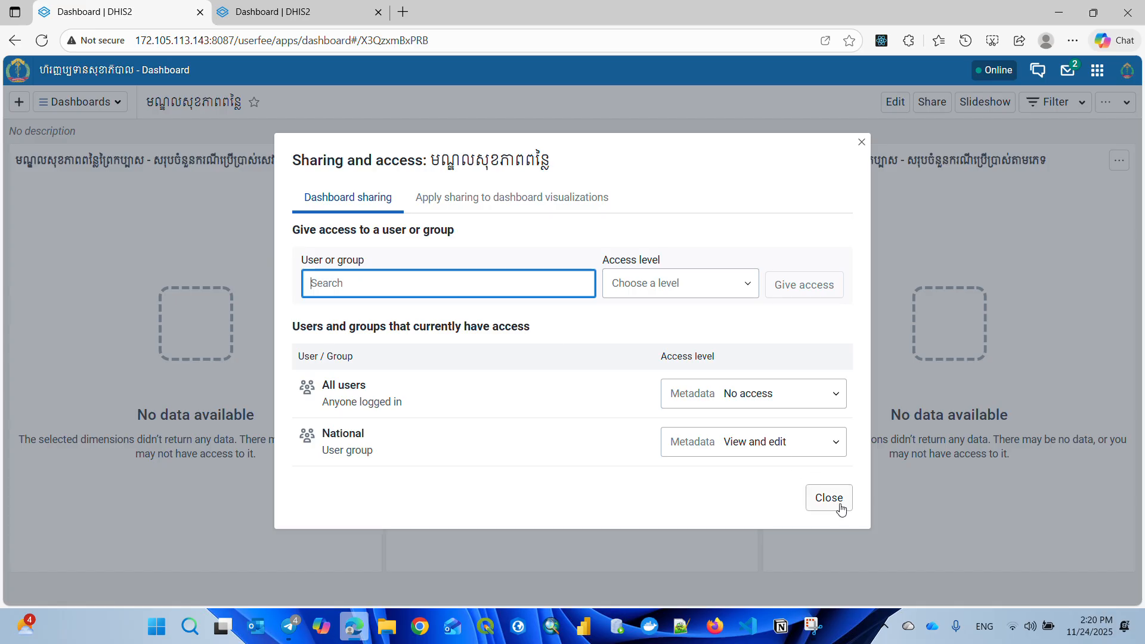
left_click(512, 197)
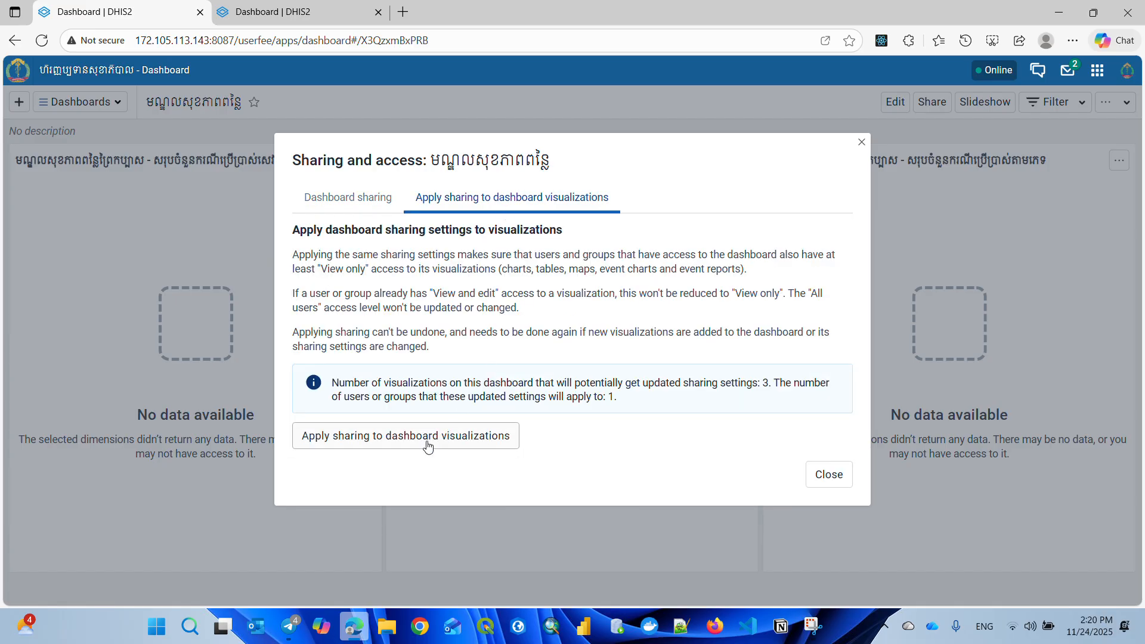
left_click(427, 446)
left_click(842, 466)
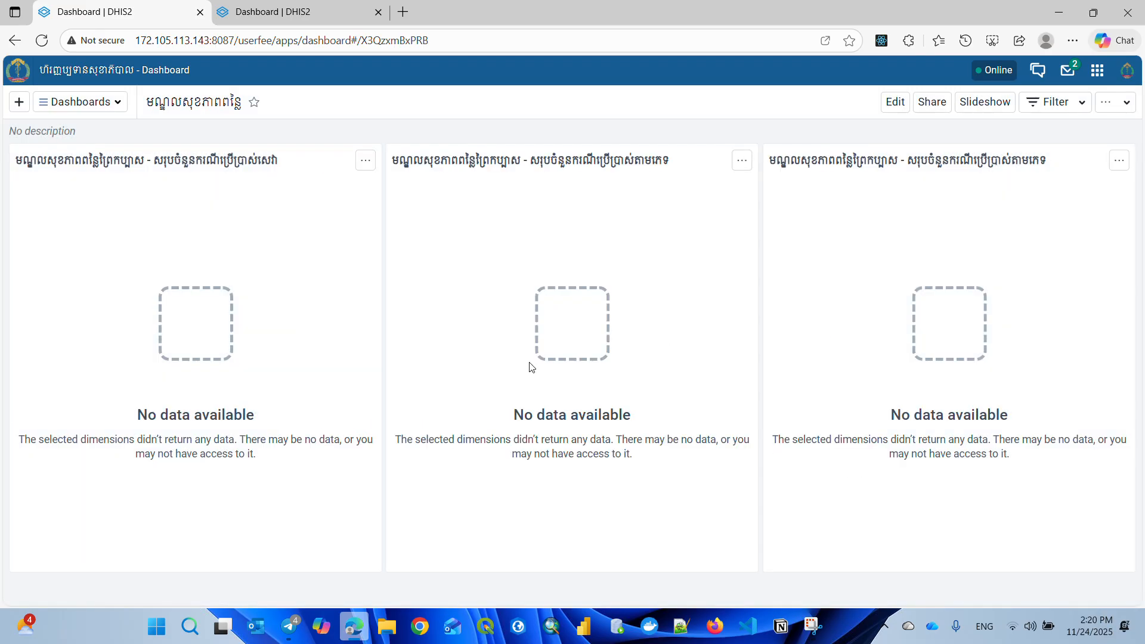